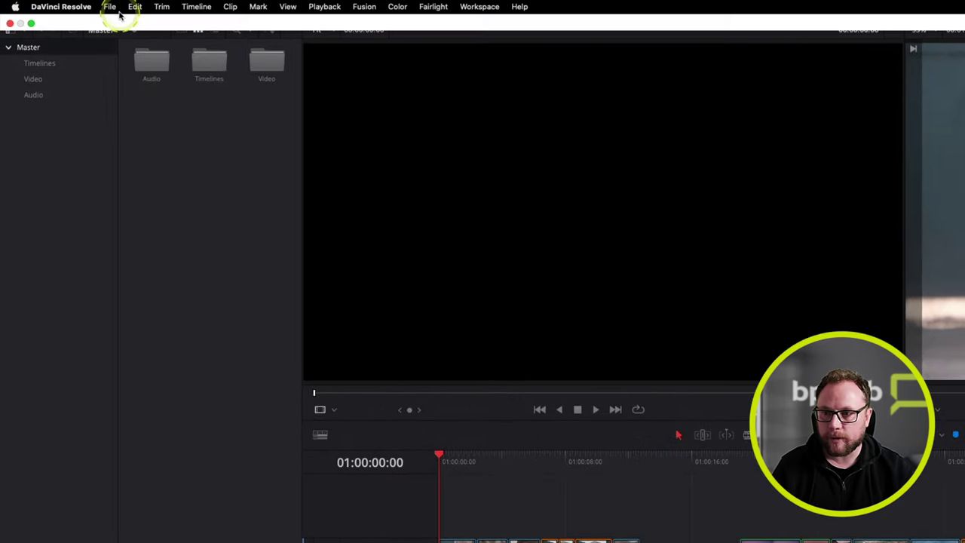
Open the Project Manager and examine the export and archive options for the current project, Moving Projects Between Computers.
{"action": "left_click", "coordinate": [111, 7]}
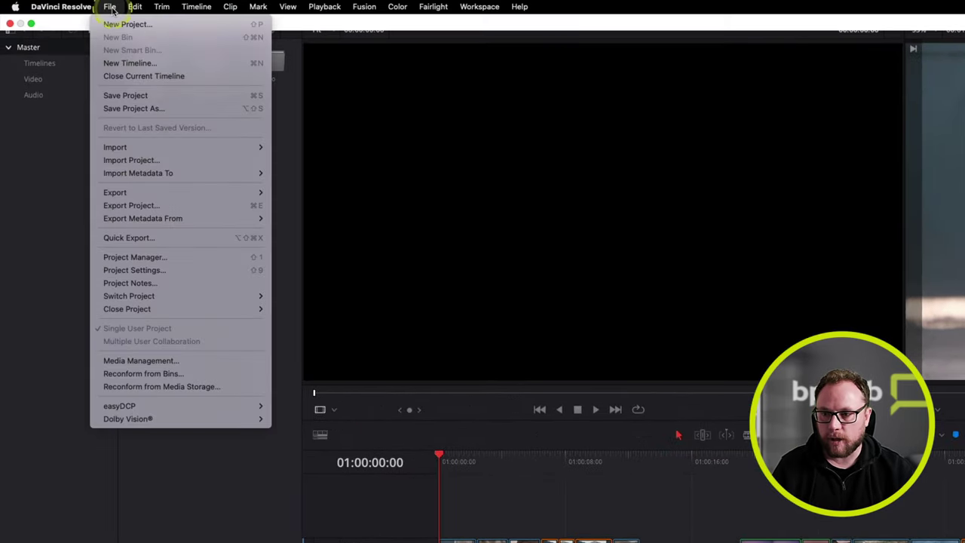
{"action": "left_click", "coordinate": [215, 258]}
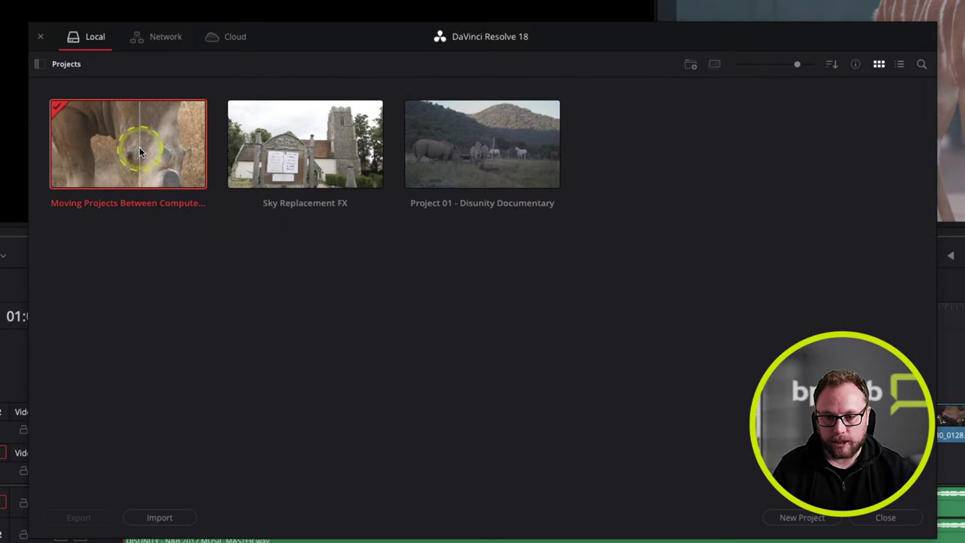
{"action": "right_click", "coordinate": [234, 184]}
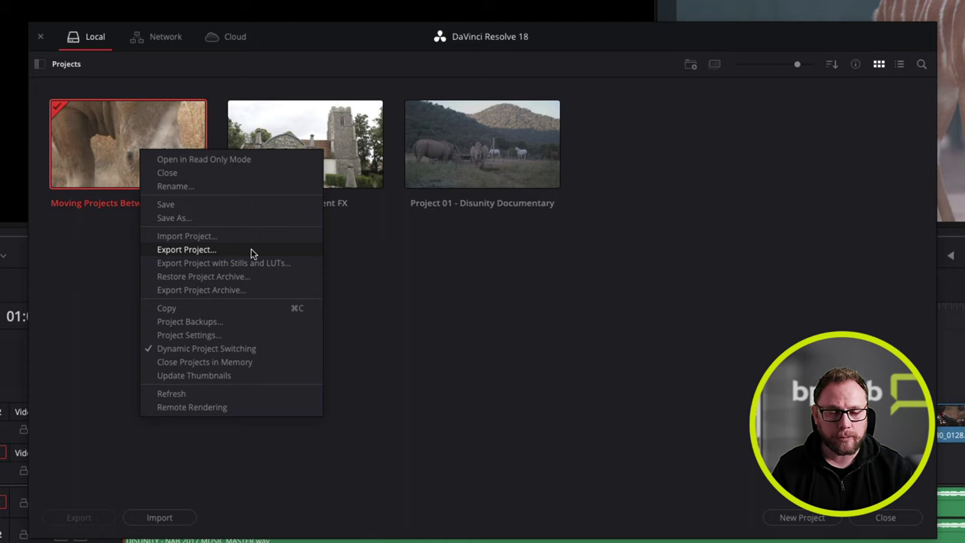
{"action": "left_click", "coordinate": [431, 273]}
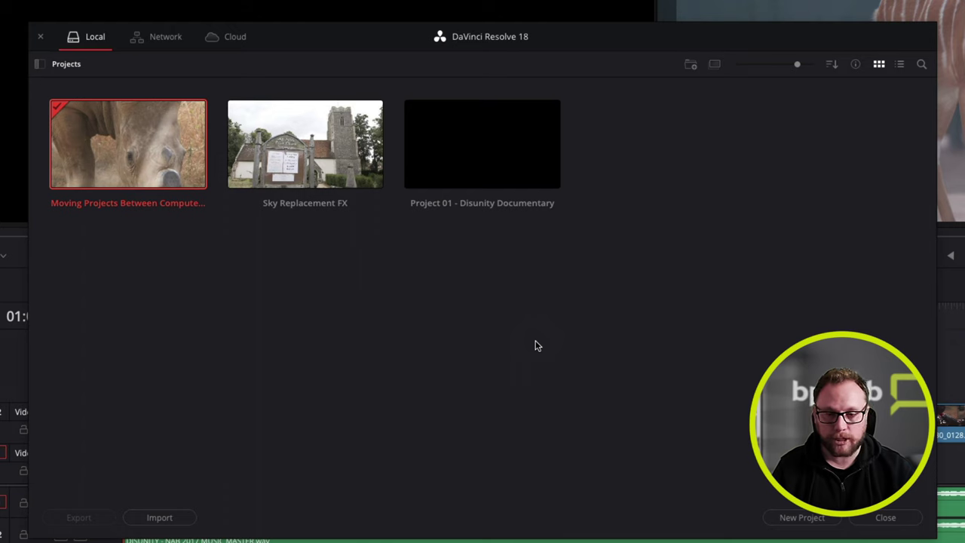
Select all three projects in the Project Manager and examine the options for exporting them together.
{"action": "left_click_drag", "start_coordinate": [674, 119], "coordinate": [86, 269]}
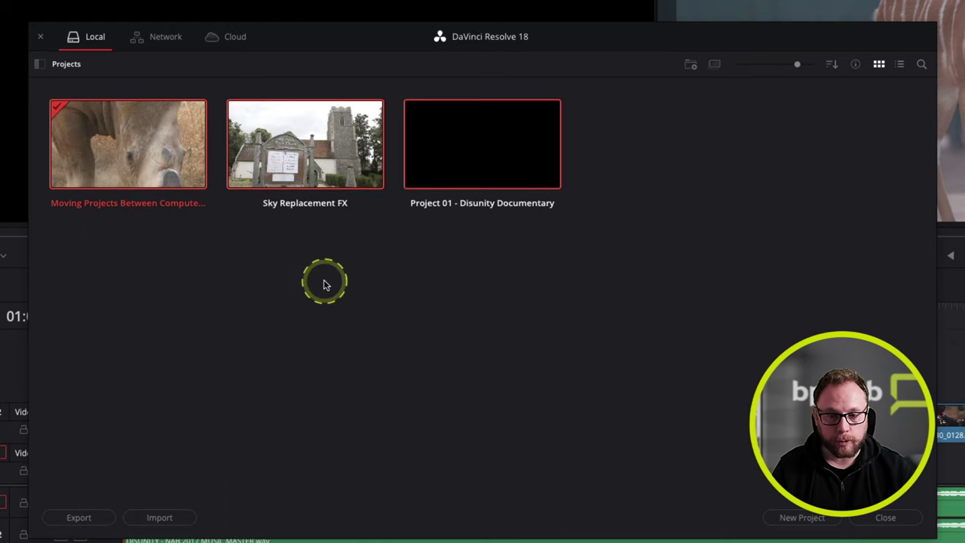
{"action": "right_click", "coordinate": [308, 161]}
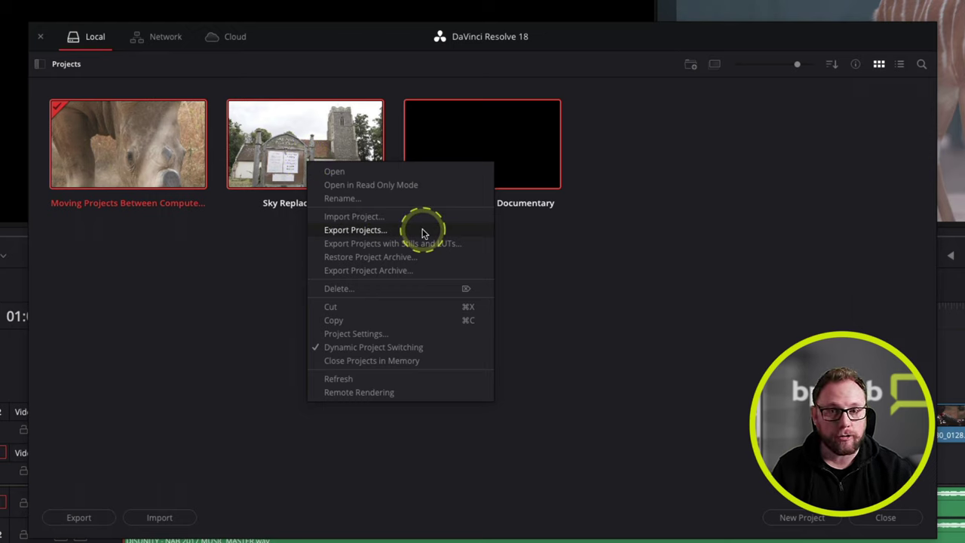
{"action": "left_click", "coordinate": [542, 249]}
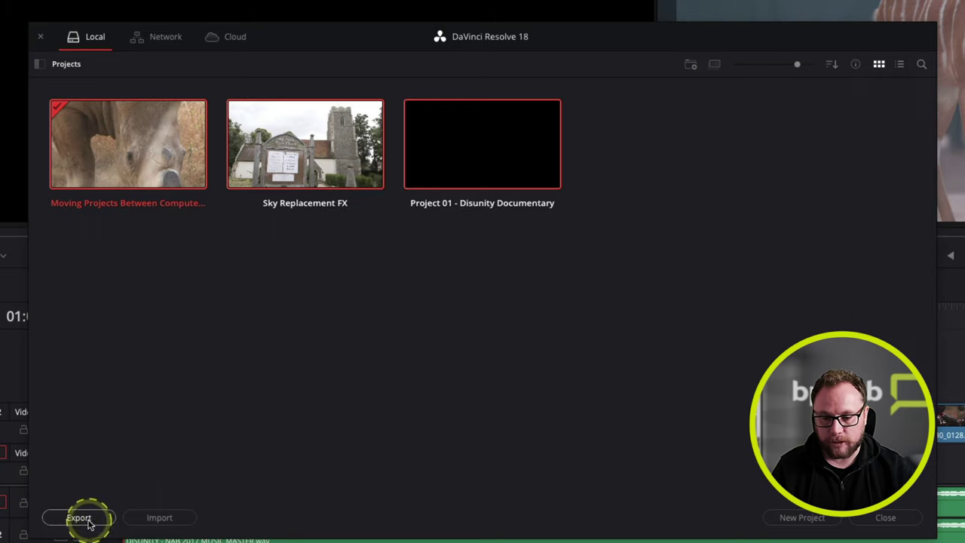
{"action": "left_click", "coordinate": [161, 521]}
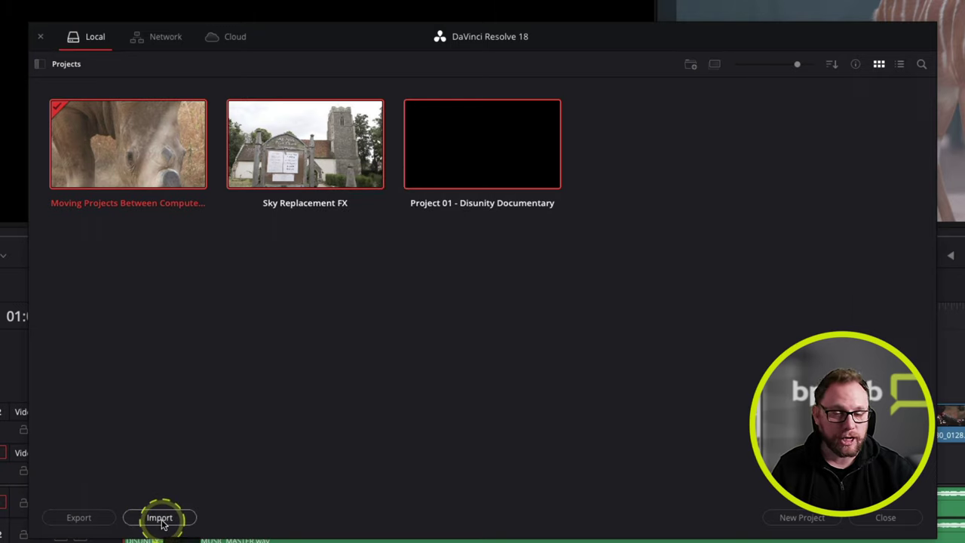
{"action": "left_click", "coordinate": [486, 323]}
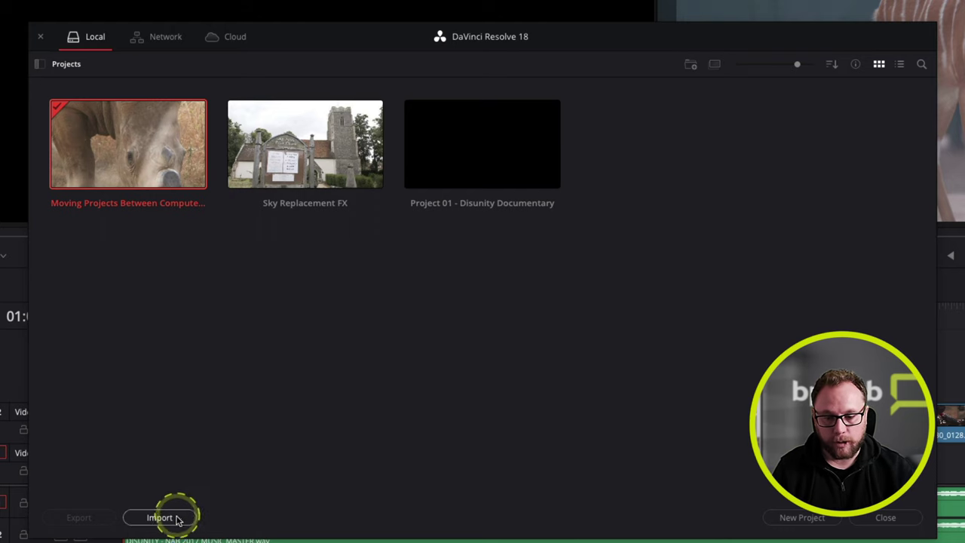
Examine the options for importing or restoring a project, and close the Project Manager.
{"action": "right_click", "coordinate": [422, 351]}
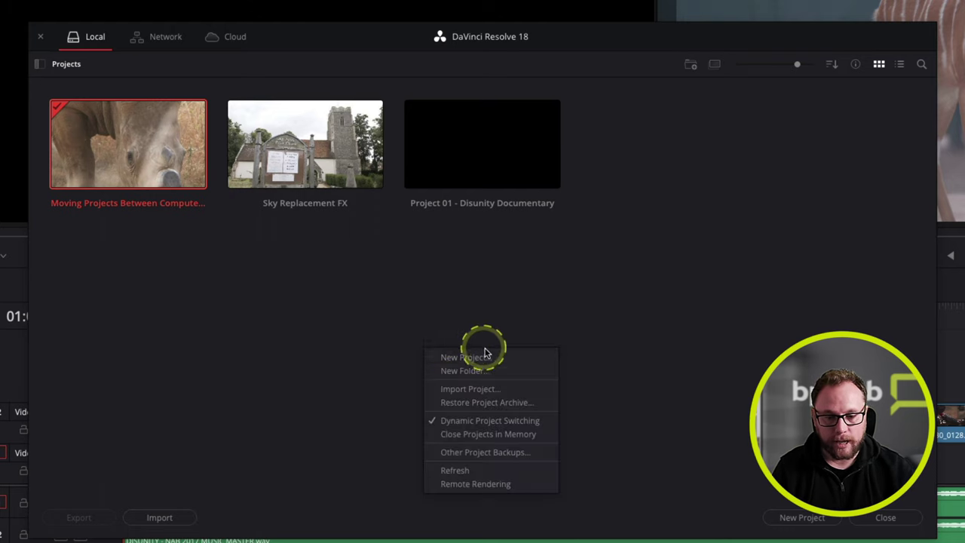
{"action": "left_click", "coordinate": [424, 307]}
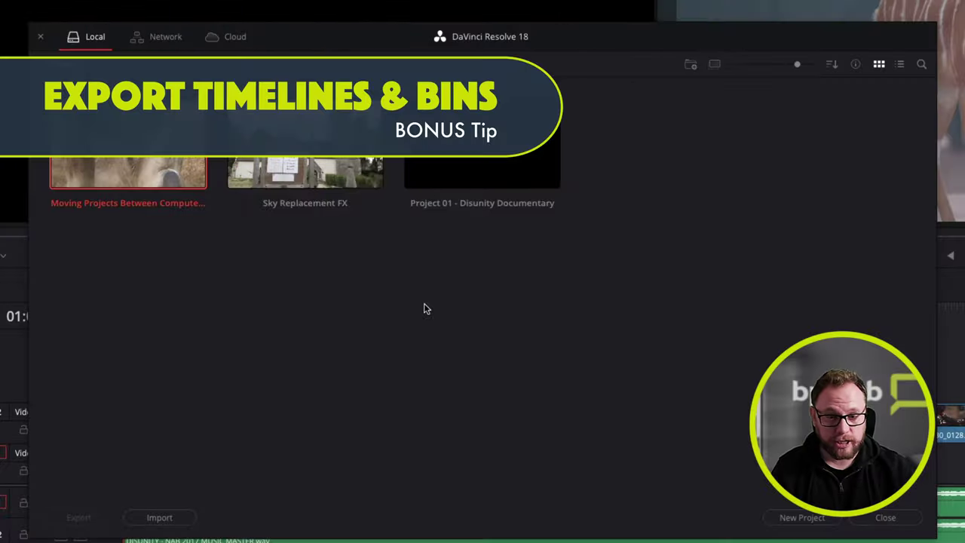
{"action": "left_click", "coordinate": [425, 255]}
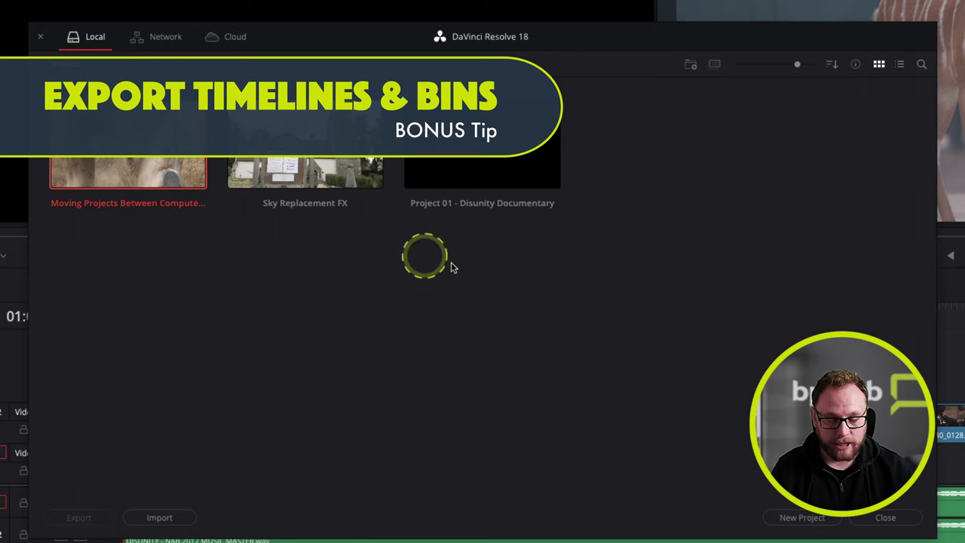
{"action": "left_click", "coordinate": [450, 278]}
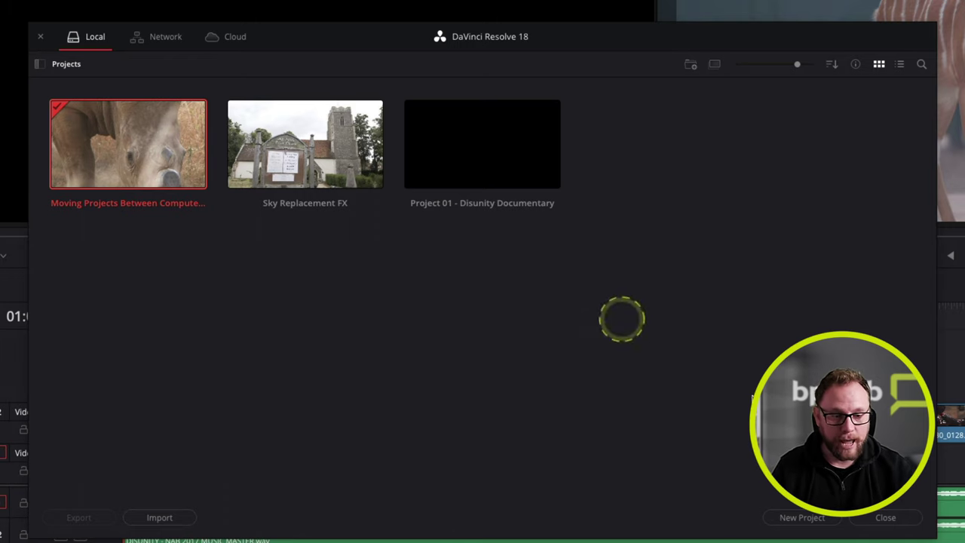
{"action": "left_click", "coordinate": [887, 518]}
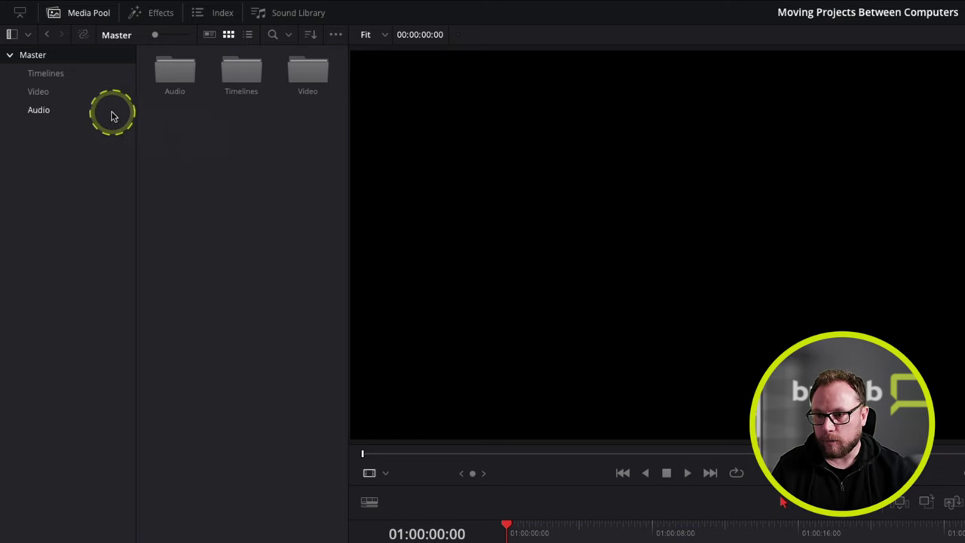
Open the Timelines bin and examine the timeline import and export formats available for 01 Main Timeline.
{"action": "left_click", "coordinate": [52, 73]}
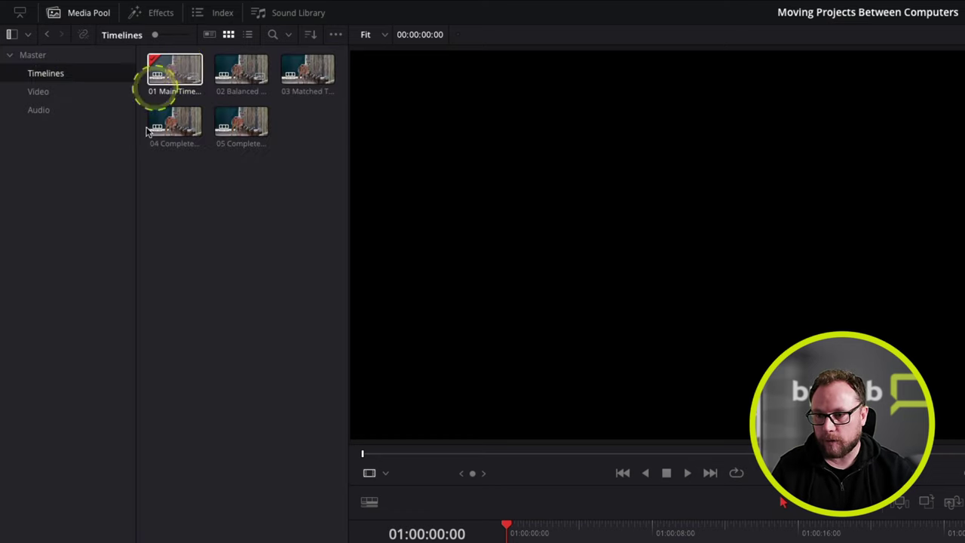
{"action": "left_click", "coordinate": [181, 77]}
{"action": "right_click", "coordinate": [177, 73]}
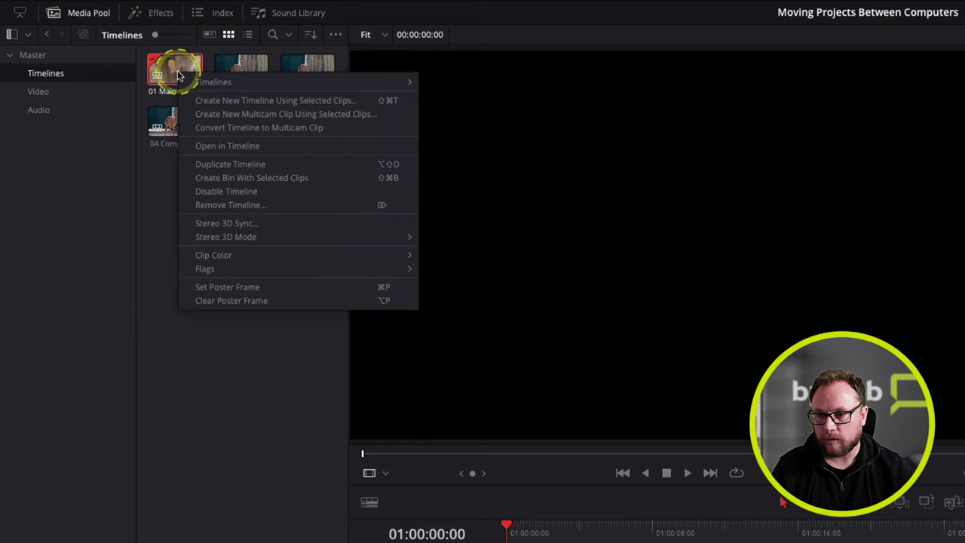
{"action": "left_click", "coordinate": [214, 82]}
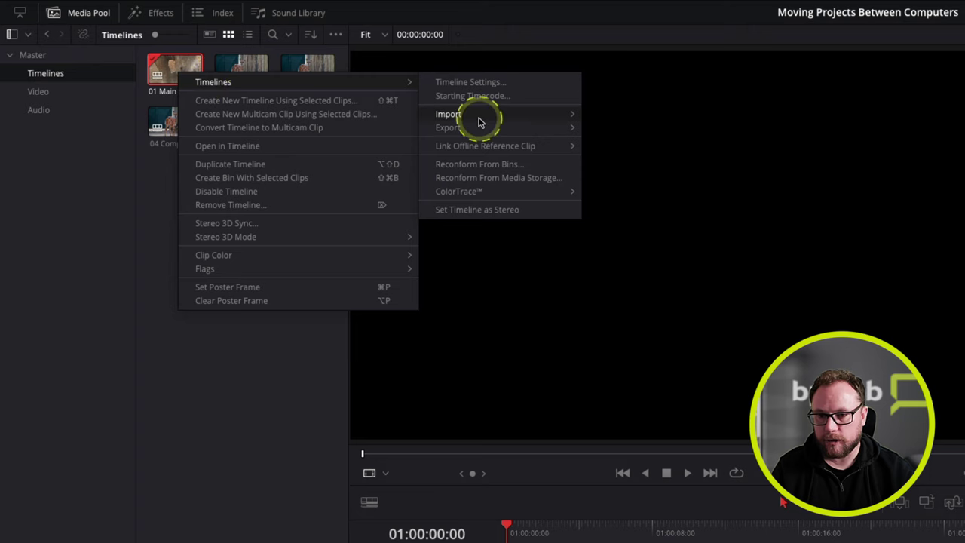
{"action": "mouse_move", "coordinate": [477, 131]}
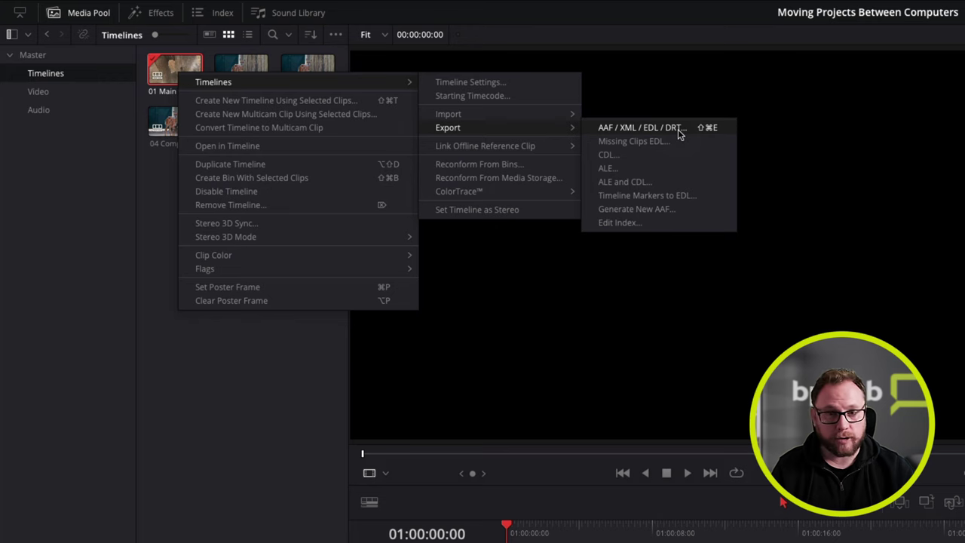
{"action": "mouse_move", "coordinate": [527, 114]}
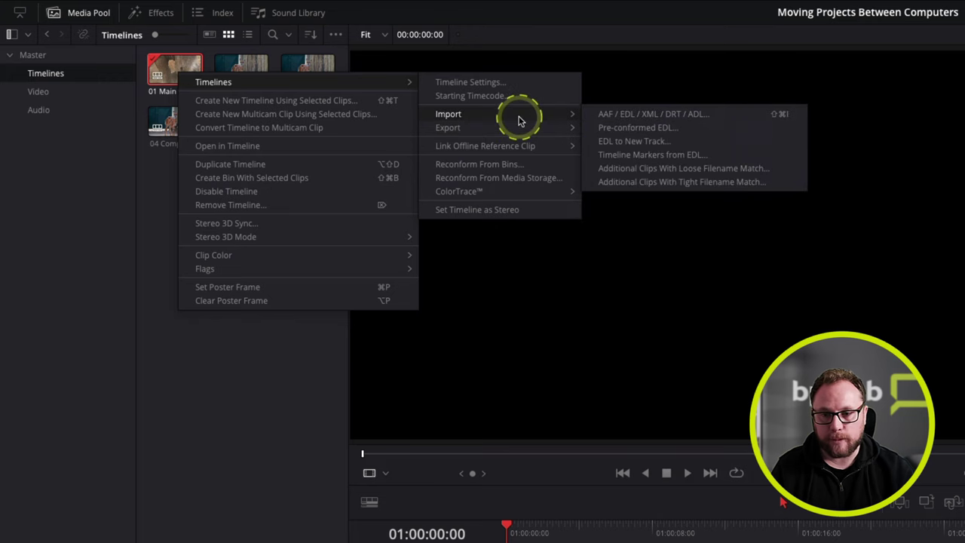
{"action": "left_click", "coordinate": [676, 121]}
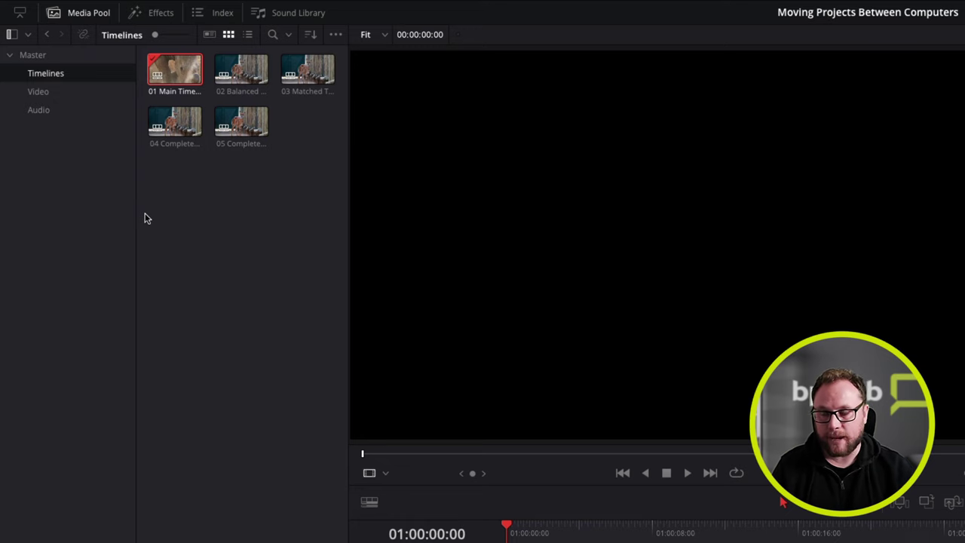
{"action": "left_click", "coordinate": [179, 194]}
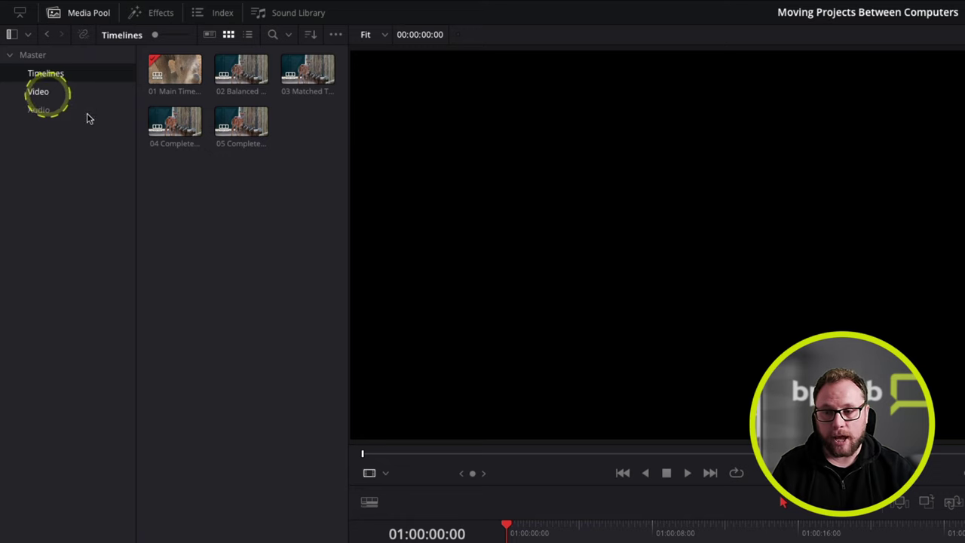
{"action": "left_click", "coordinate": [225, 223]}
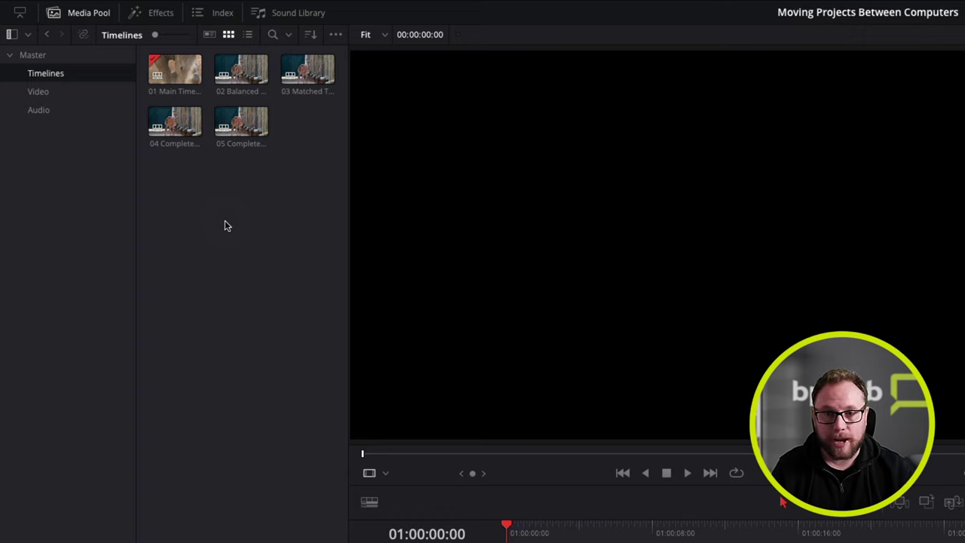
Open the Video bin from the Master bin and examine its options for exporting and importing a bin.
{"action": "left_click", "coordinate": [34, 56]}
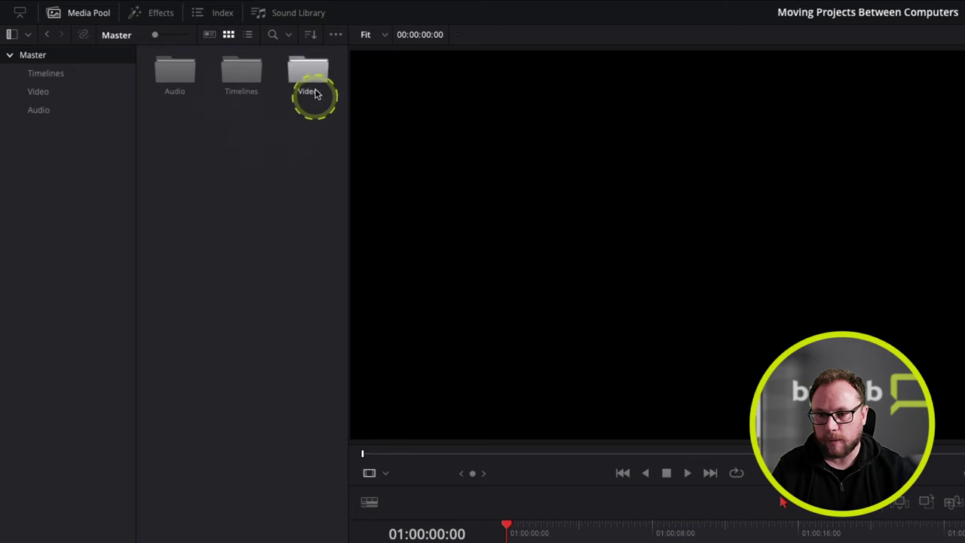
{"action": "left_click", "coordinate": [43, 91]}
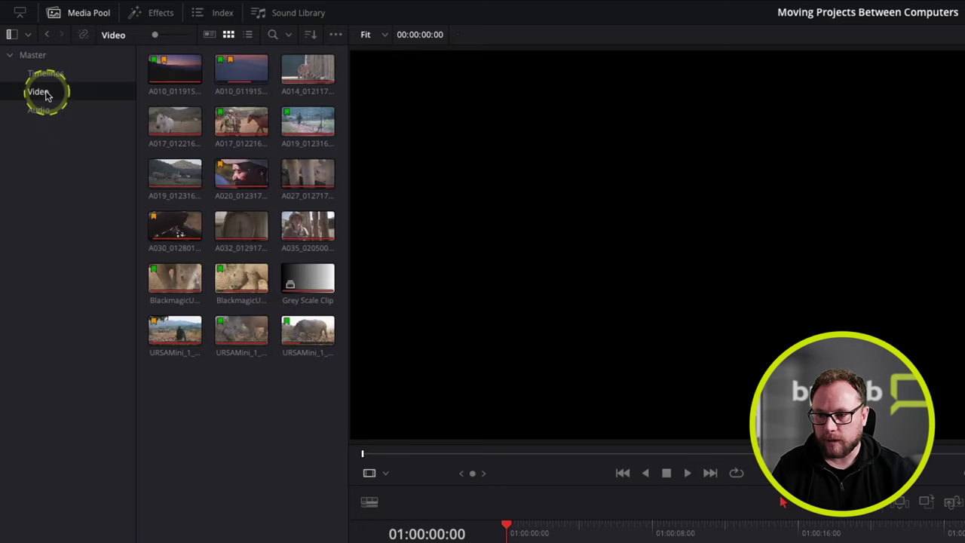
{"action": "right_click", "coordinate": [47, 95]}
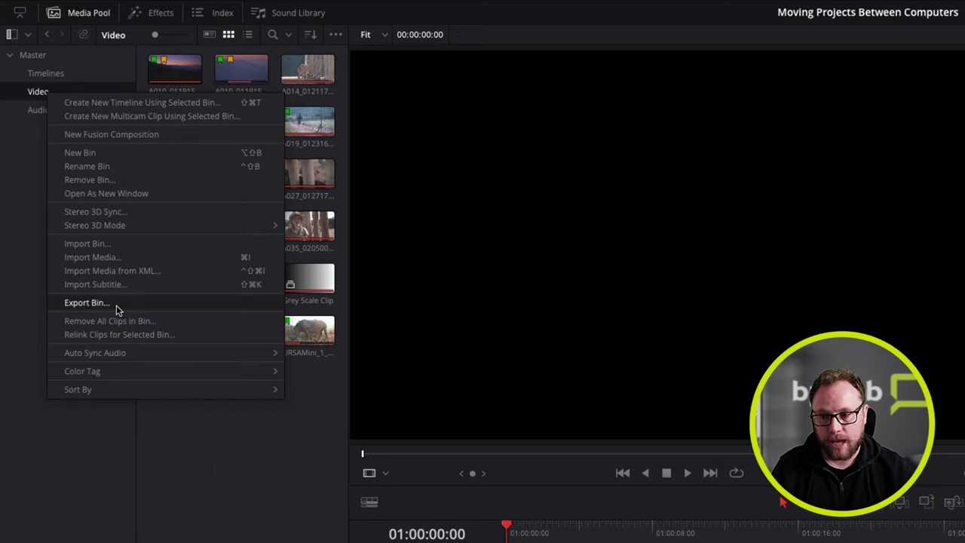
{"action": "left_click", "coordinate": [114, 247]}
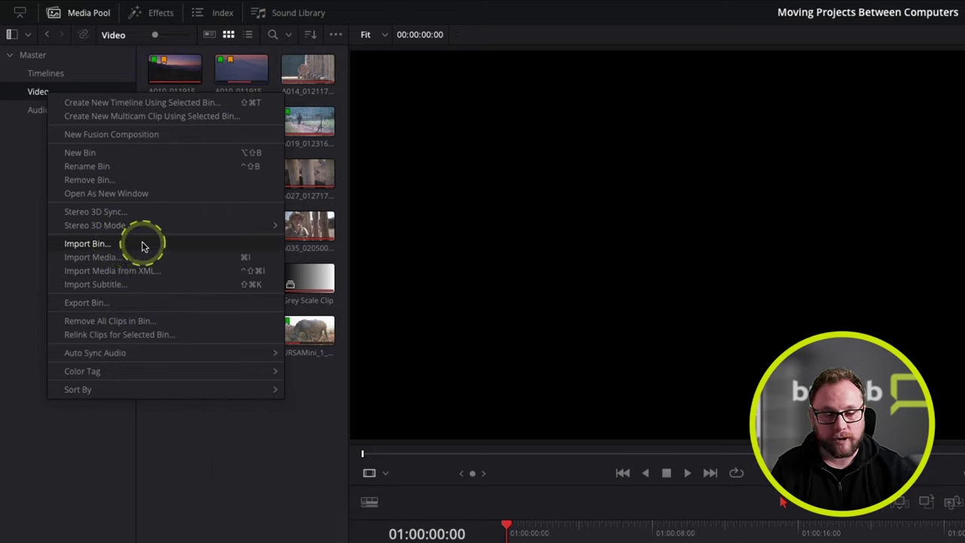
Return to the Master bin and examine the options for importing a bin into it.
{"action": "left_click", "coordinate": [33, 55]}
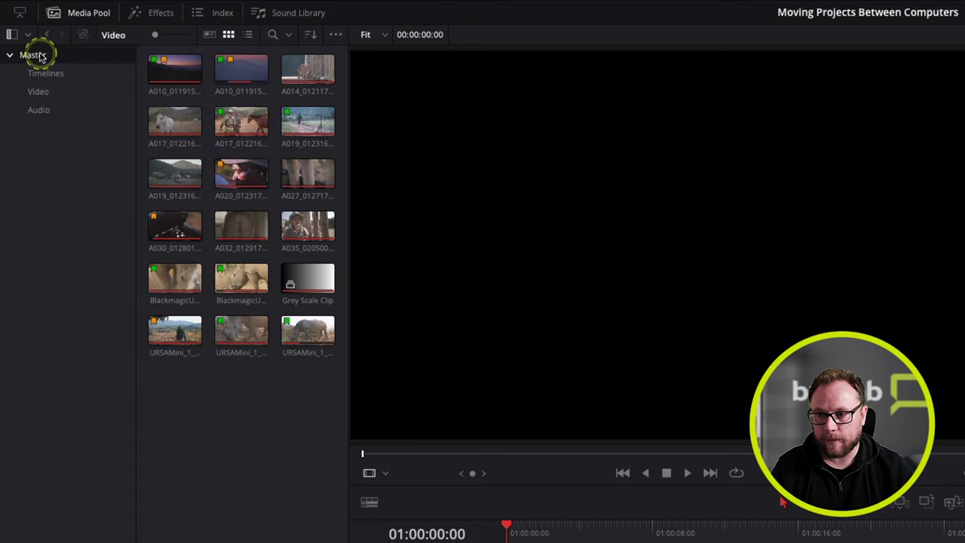
{"action": "right_click", "coordinate": [189, 145]}
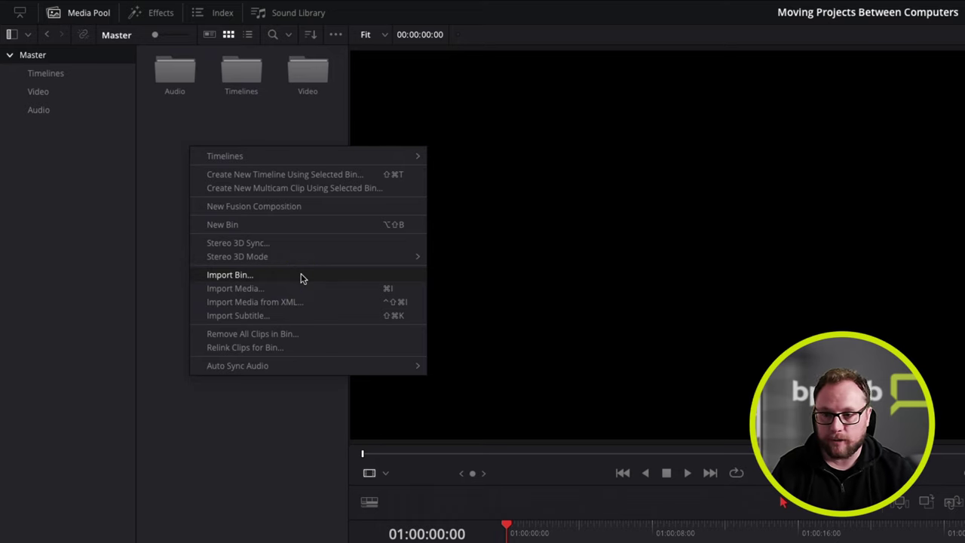
{"action": "left_click", "coordinate": [166, 151]}
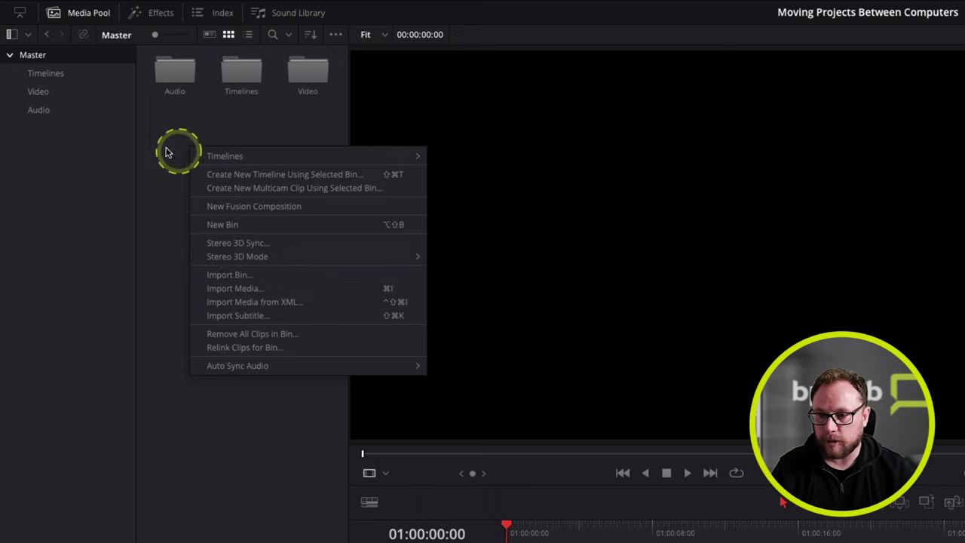
Examine the project-wide import commands for bins, media and timelines.
{"action": "left_click", "coordinate": [127, 7]}
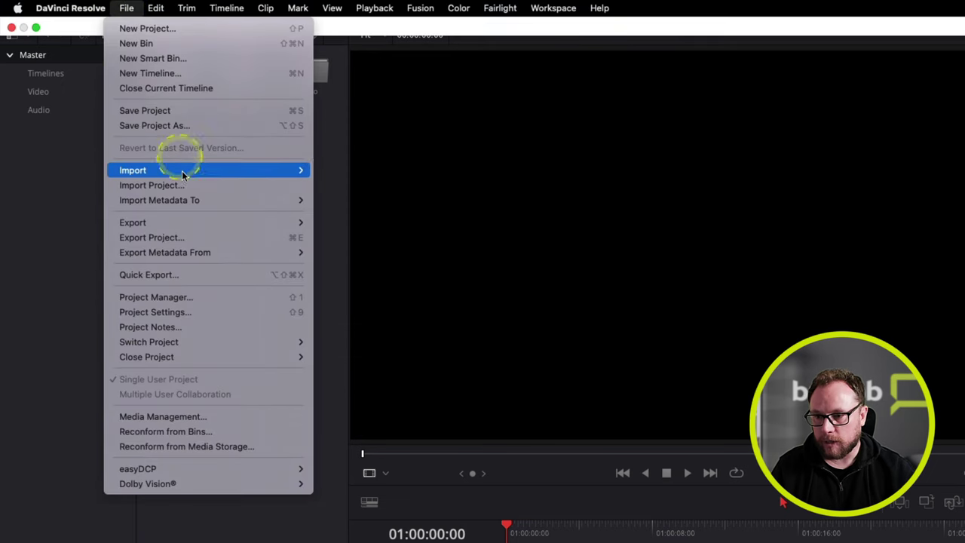
{"action": "mouse_move", "coordinate": [185, 168]}
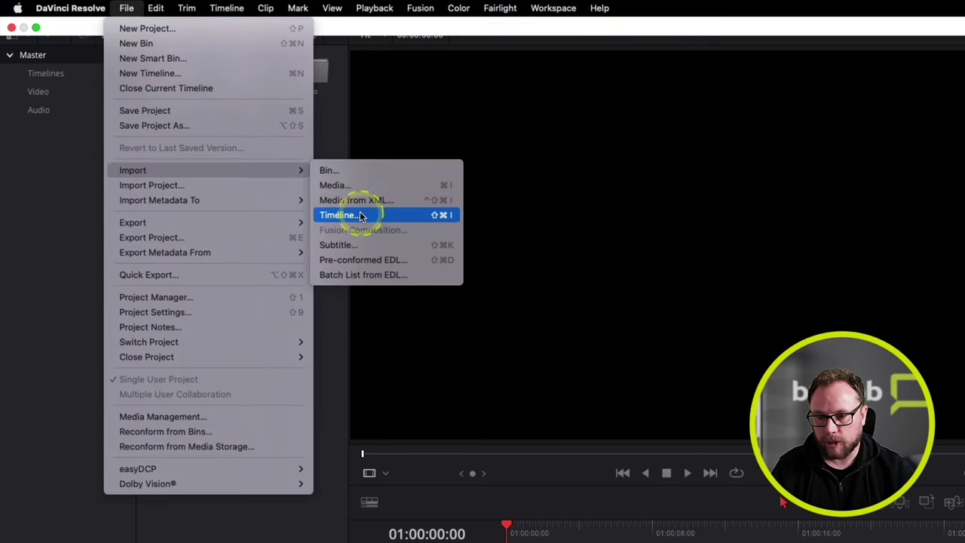
{"action": "mouse_move", "coordinate": [238, 224]}
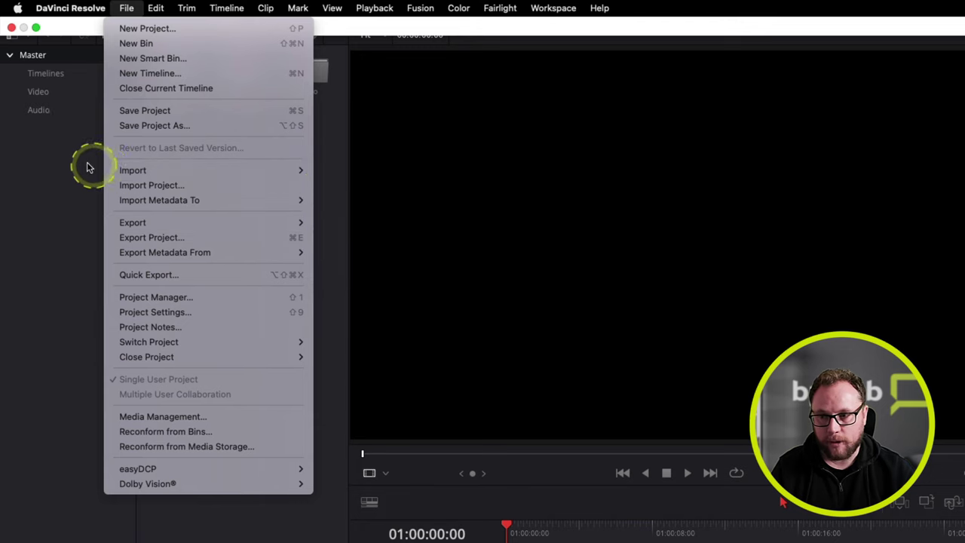
{"action": "left_click", "coordinate": [45, 162]}
Select the Video bin and look up the project-wide commands for exporting a bin or timeline.
{"action": "left_click", "coordinate": [42, 92]}
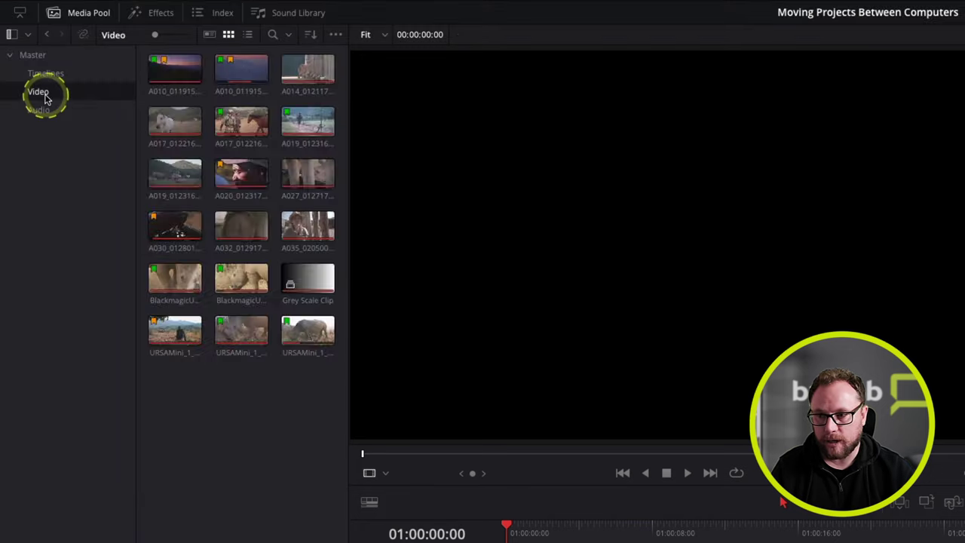
{"action": "left_click", "coordinate": [126, 7]}
{"action": "mouse_move", "coordinate": [170, 222]}
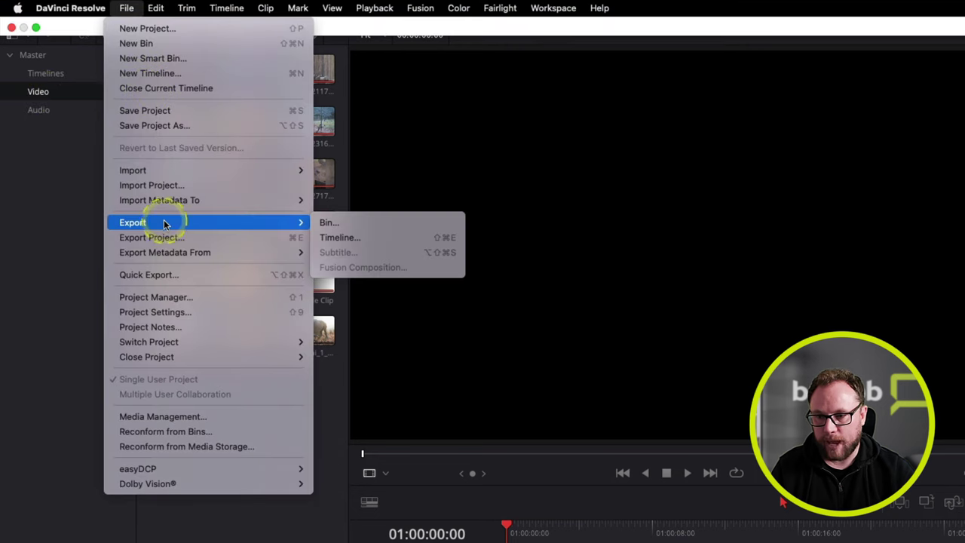
{"action": "left_click", "coordinate": [343, 221]}
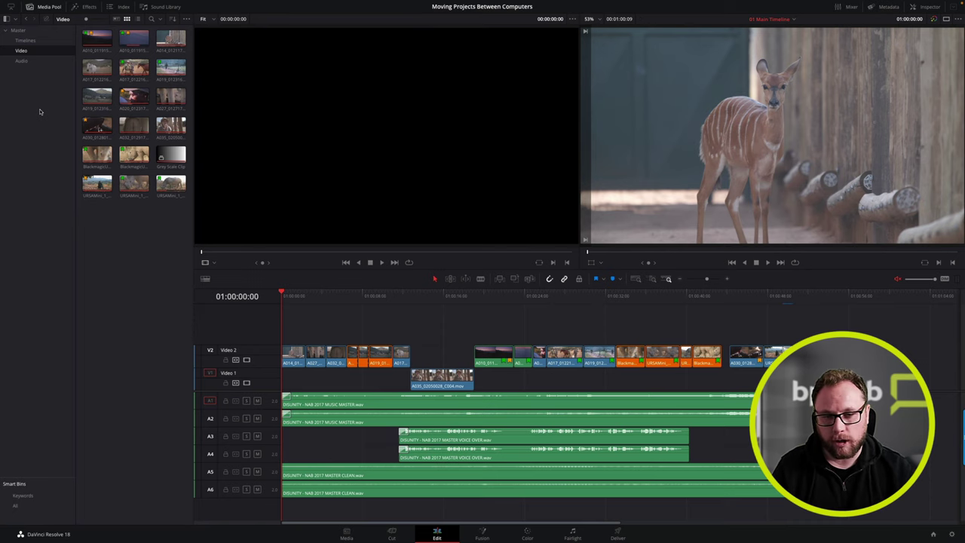
Start exporting a project archive of Moving Projects Between Computers to the Desktop, with the render cache excluded.
{"action": "left_click", "coordinate": [347, 246]}
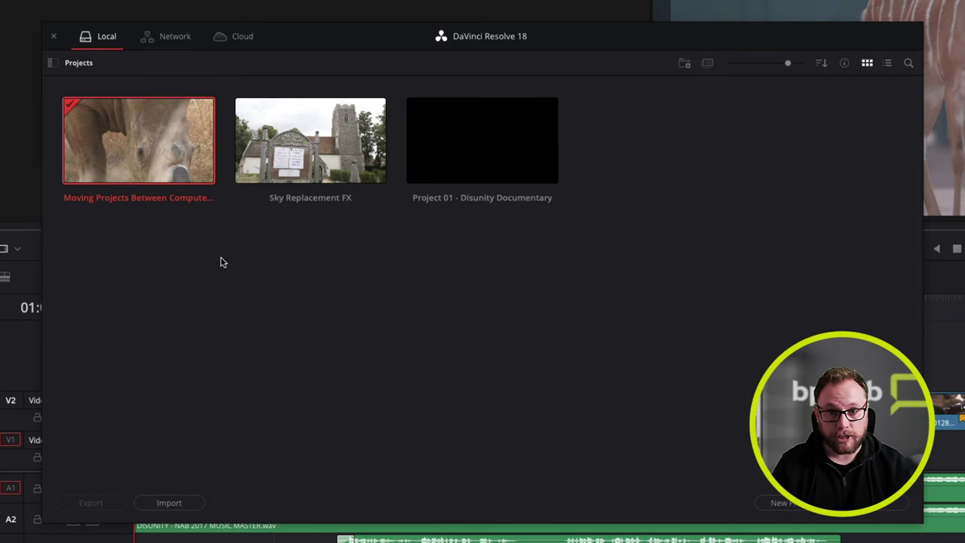
{"action": "right_click", "coordinate": [149, 152]}
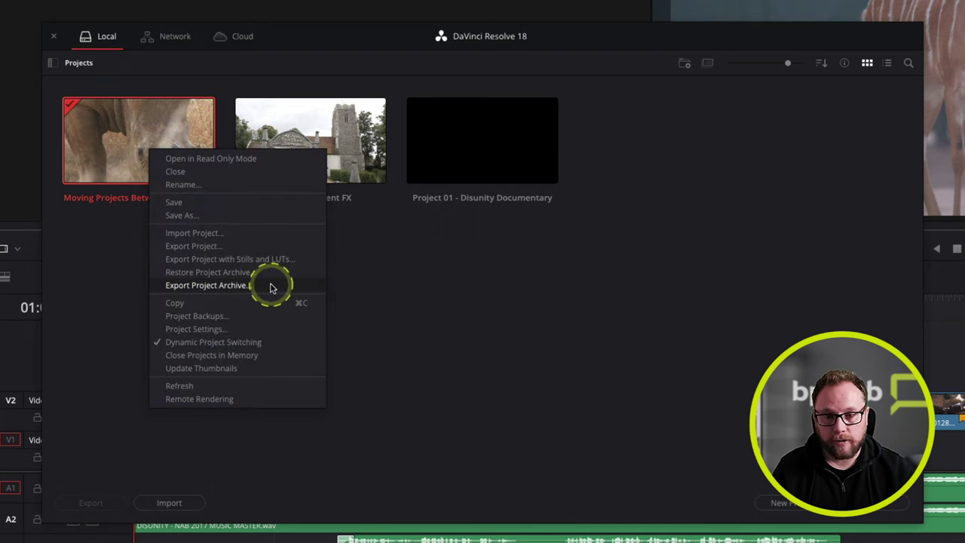
{"action": "left_click", "coordinate": [487, 278]}
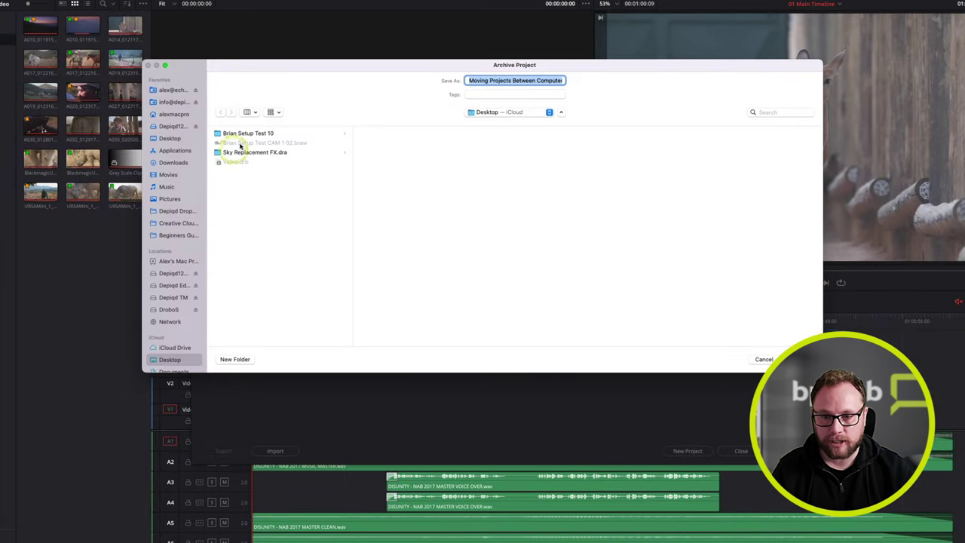
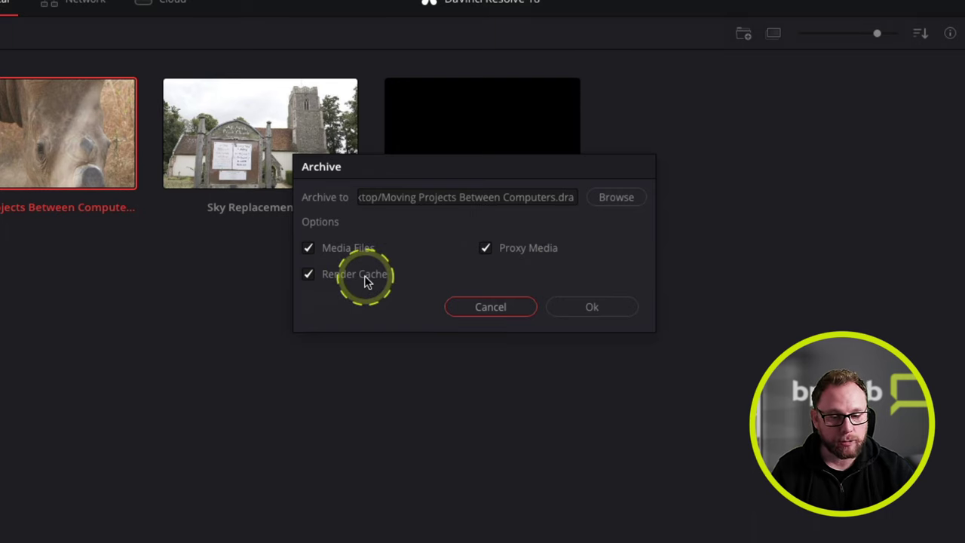
{"action": "left_click", "coordinate": [310, 275]}
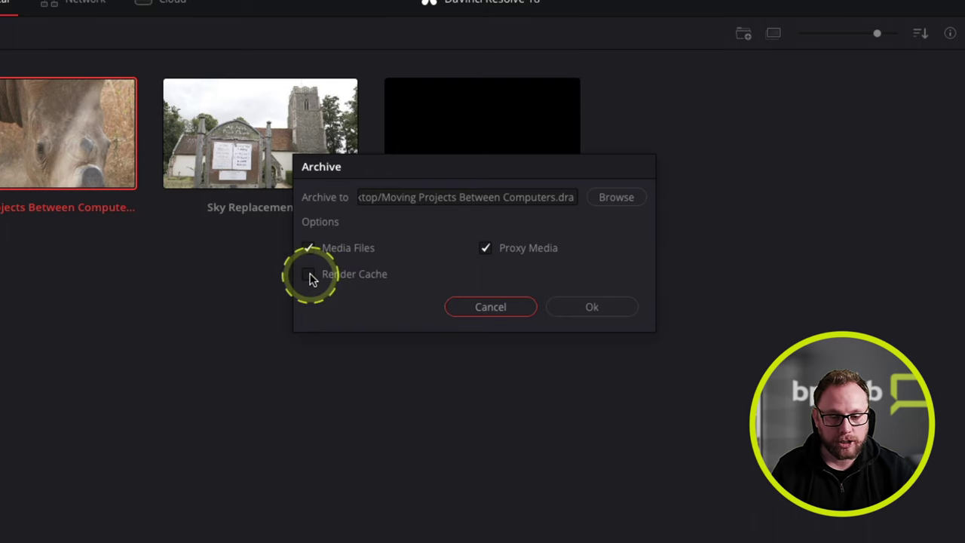
Try different combinations of including media files and proxy media in the archive.
{"action": "left_click", "coordinate": [488, 247]}
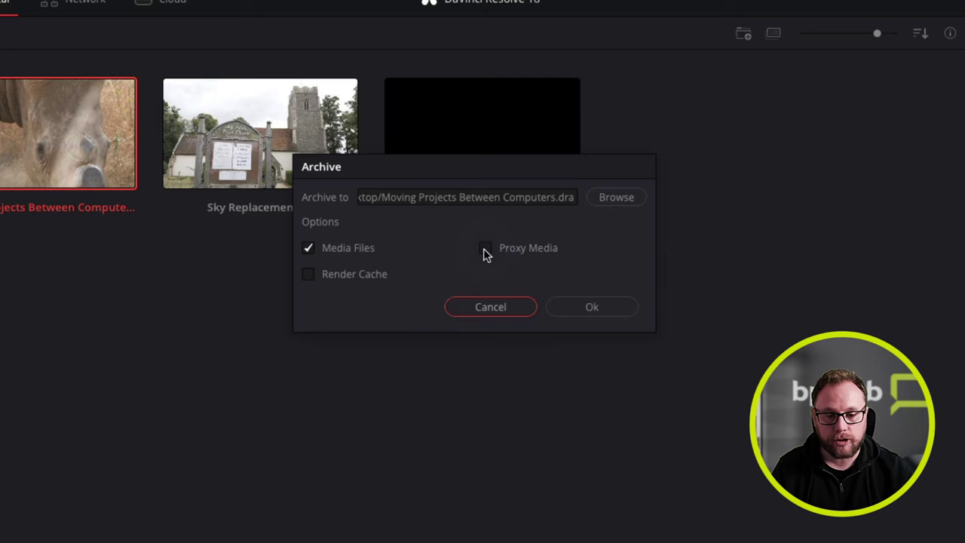
{"action": "left_click", "coordinate": [485, 251]}
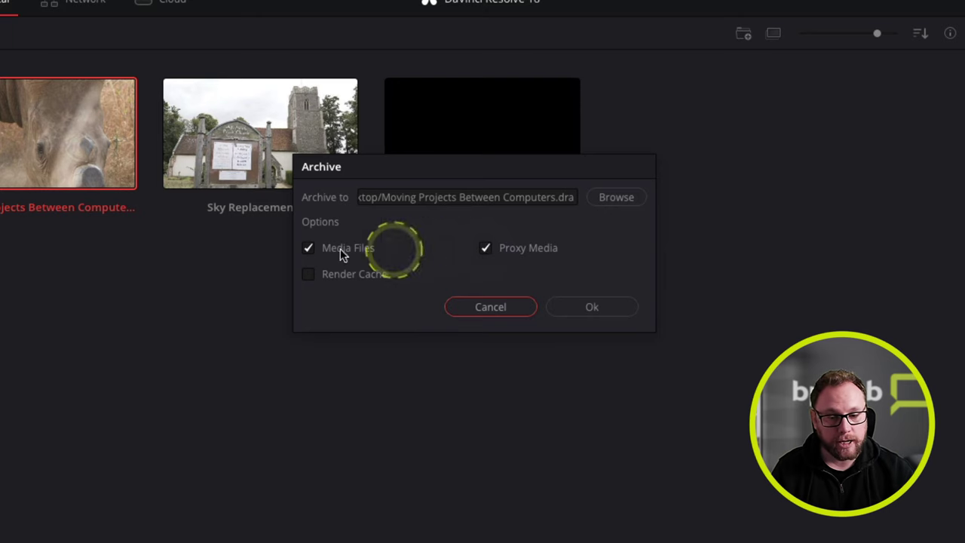
{"action": "left_click", "coordinate": [308, 250]}
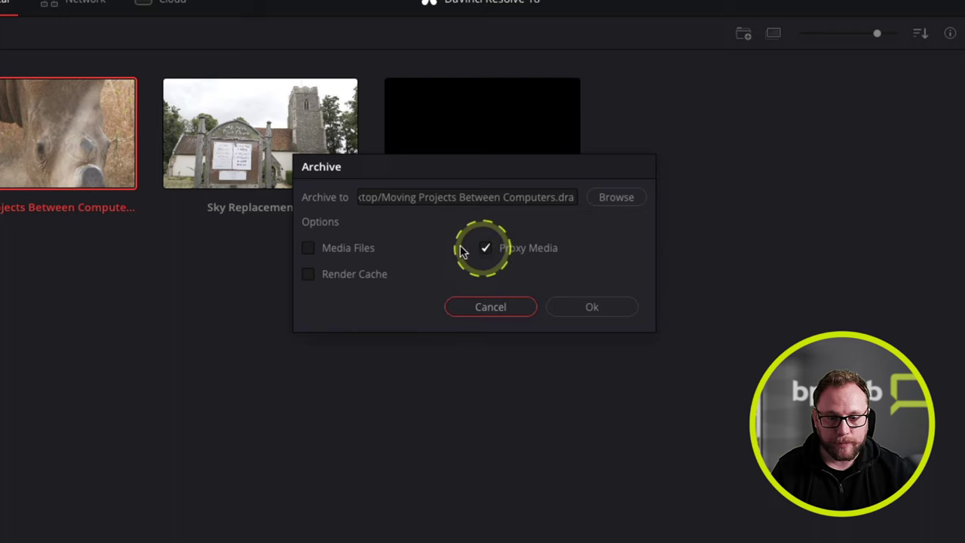
{"action": "left_click", "coordinate": [308, 248]}
{"action": "left_click", "coordinate": [486, 250]}
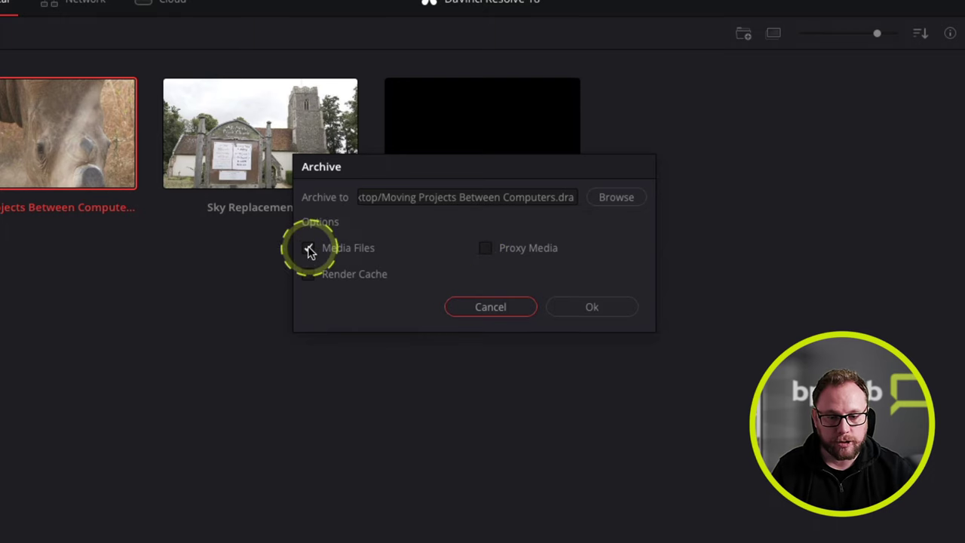
{"action": "left_click", "coordinate": [486, 248]}
{"action": "left_click", "coordinate": [308, 249]}
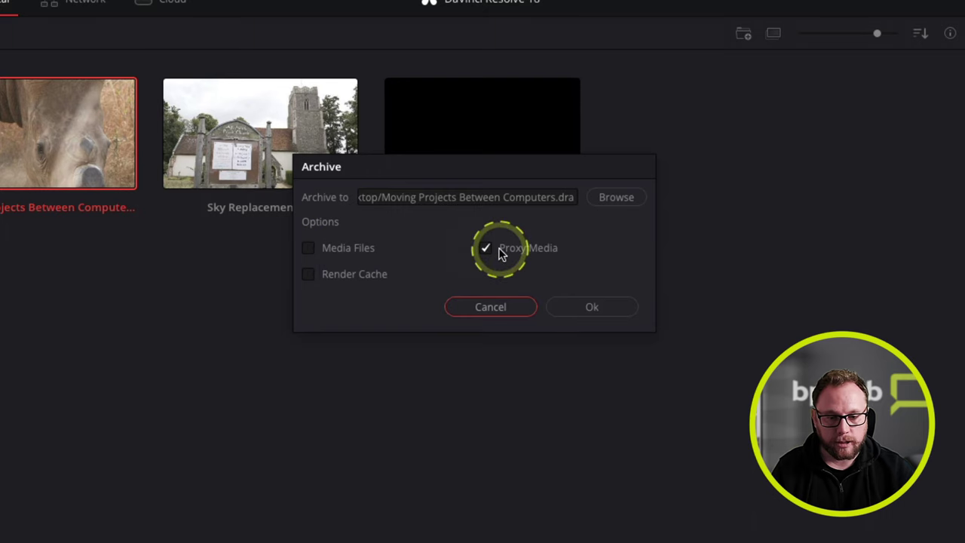
{"action": "left_click", "coordinate": [309, 250]}
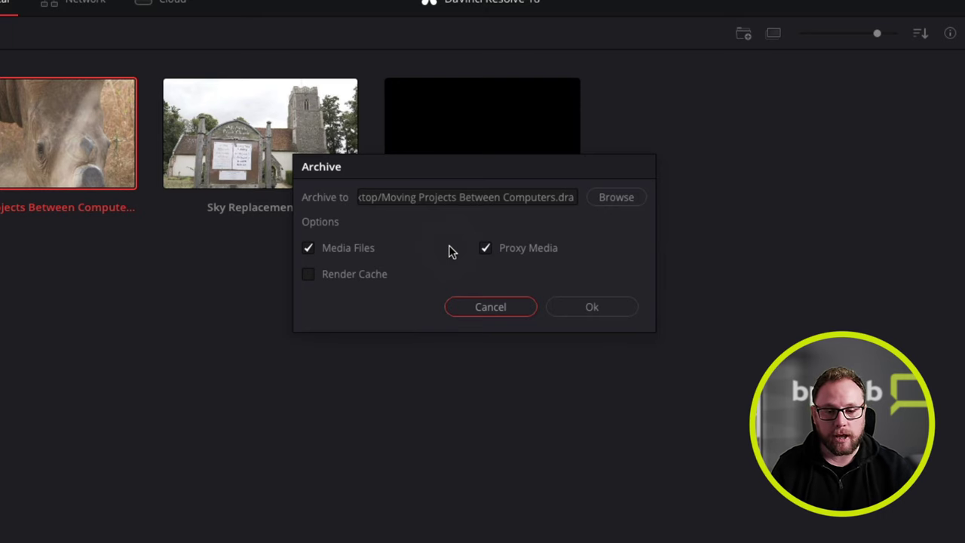
Exclude proxy media from the archive, keep media files included, and export the archive.
{"action": "left_click", "coordinate": [606, 264]}
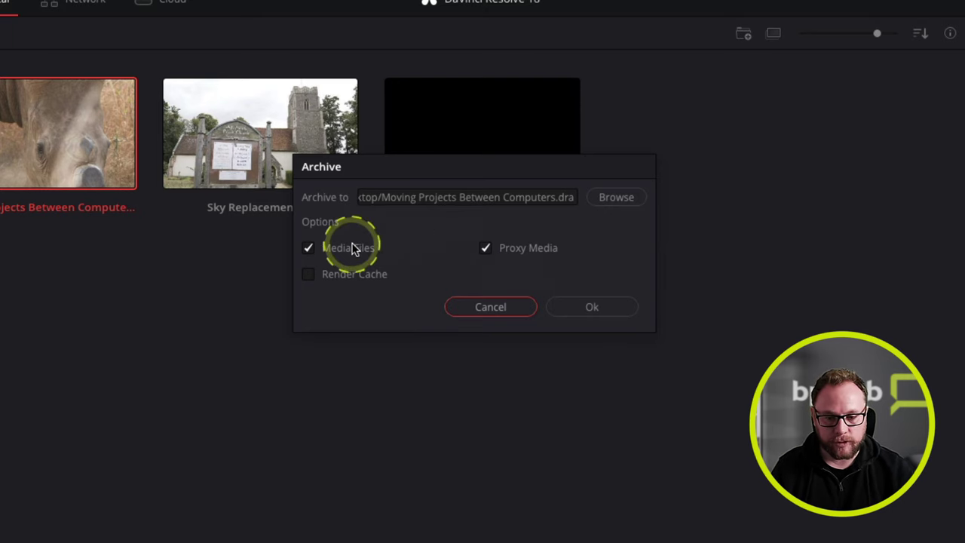
{"action": "left_click", "coordinate": [500, 248]}
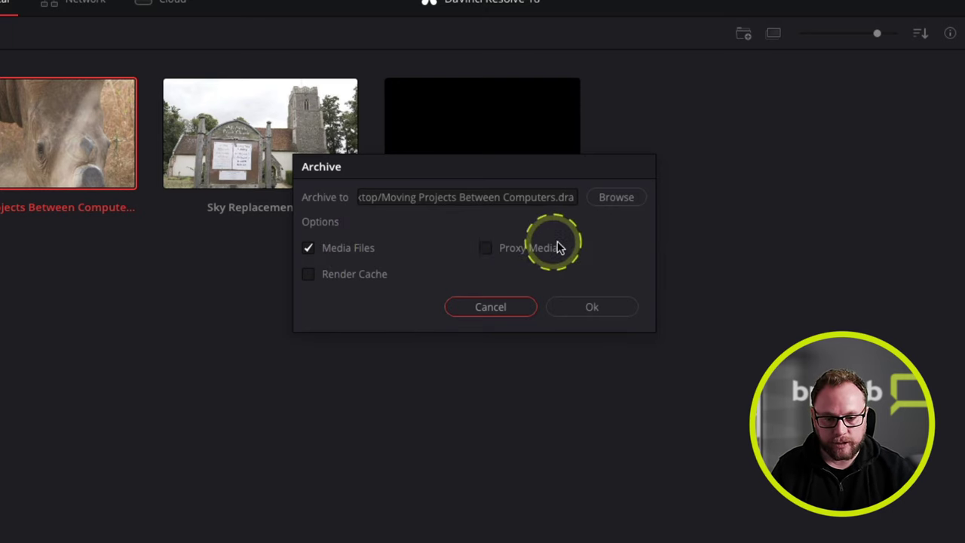
{"action": "left_click", "coordinate": [591, 306]}
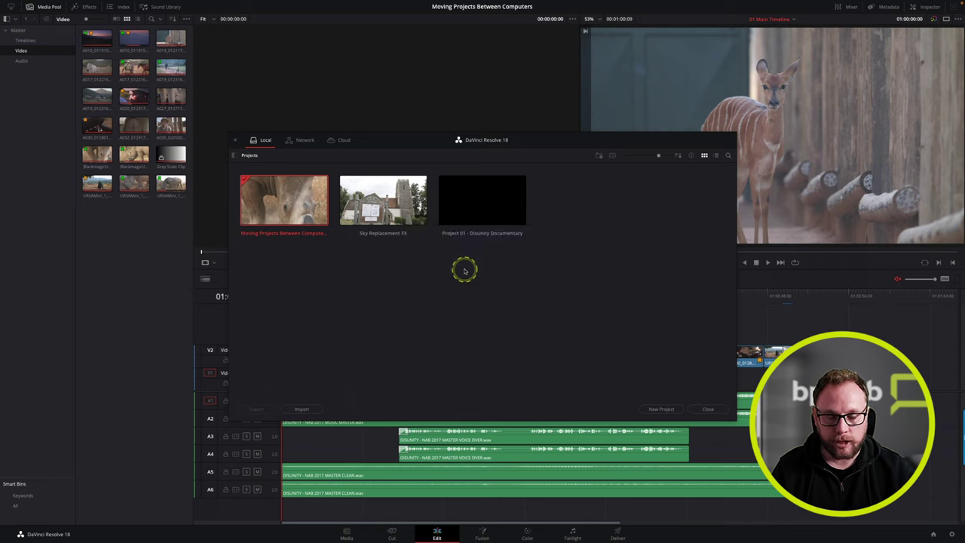
{"action": "left_click", "coordinate": [484, 286]}
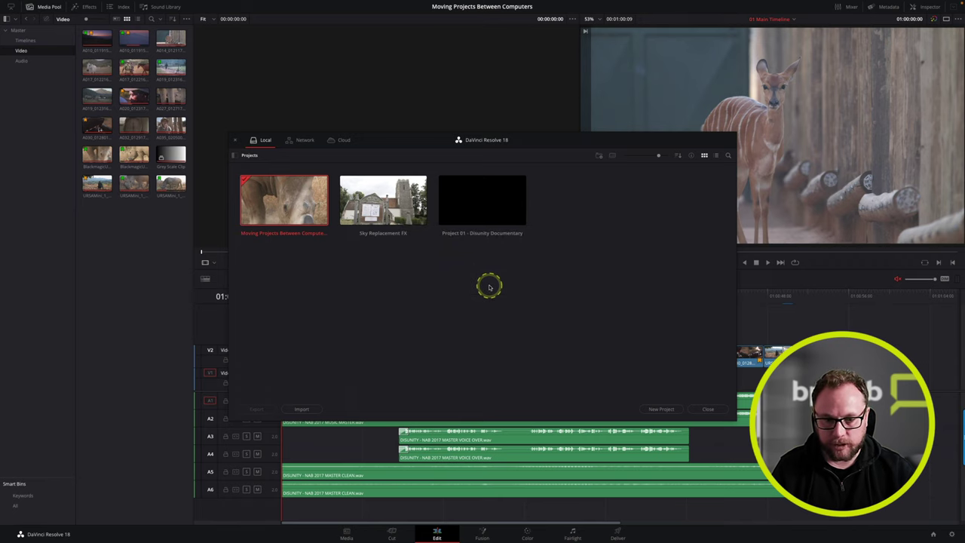
Switch to the desktop to look for the exported archive and return to the Project Manager.
{"action": "key", "text": "super+Tab"}
{"action": "key", "text": "super+Tab"}
{"action": "key", "text": "super+Tab"}
{"action": "key", "text": "super+Tab"}
{"action": "key", "text": "super+Tab"}
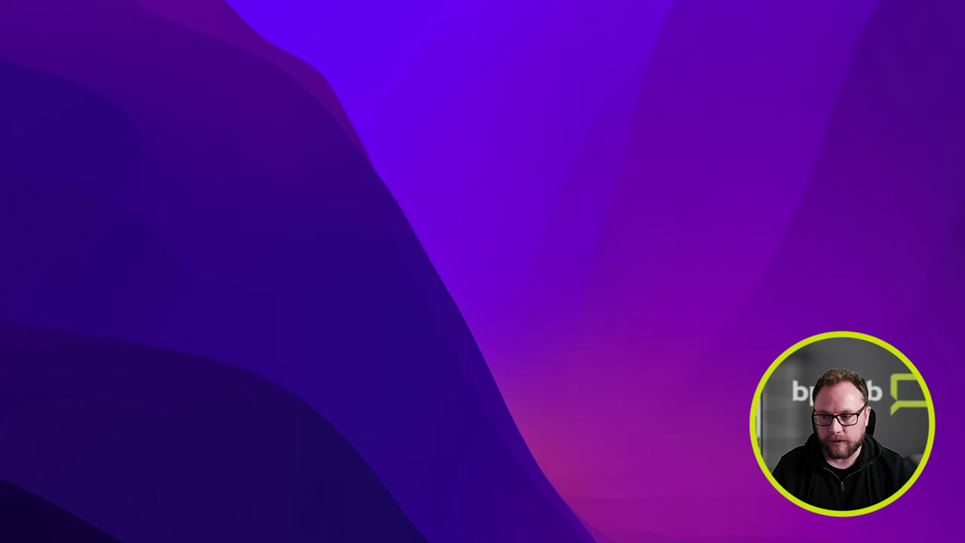
{"action": "key", "text": "ctrl+Right"}
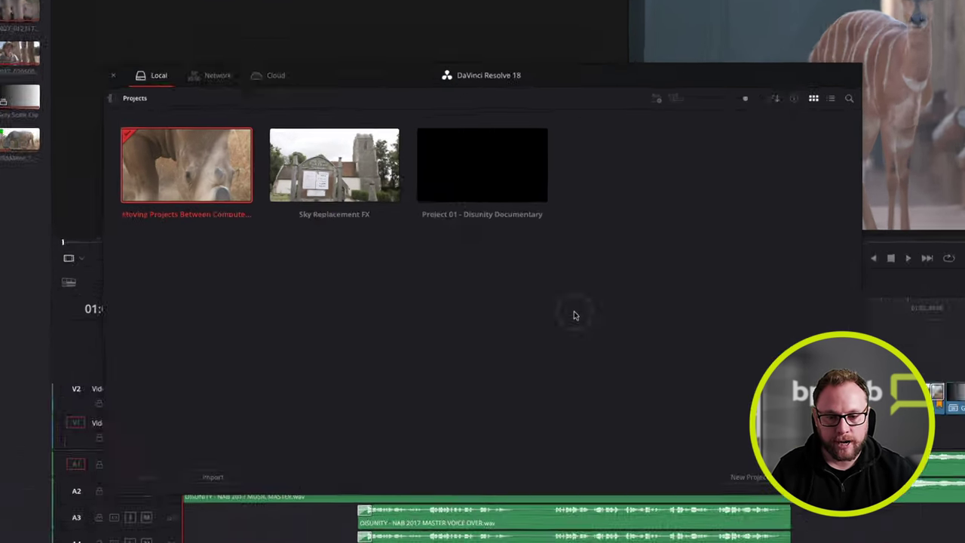
Begin restoring a project archive, inspect the MediaFiles folder inside Moving Projects Between Computers.dra on the Desktop, and select that archive.
{"action": "right_click", "coordinate": [479, 313]}
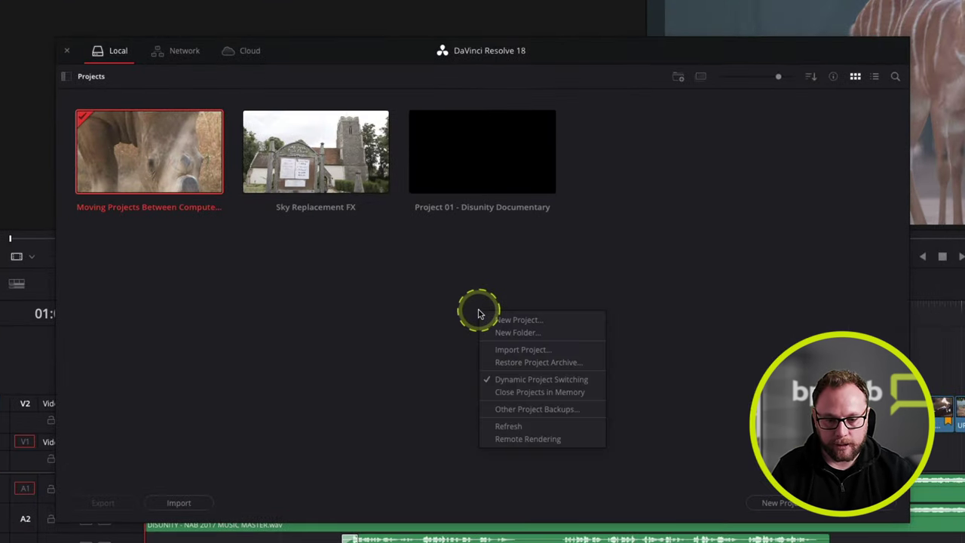
{"action": "left_click", "coordinate": [568, 364]}
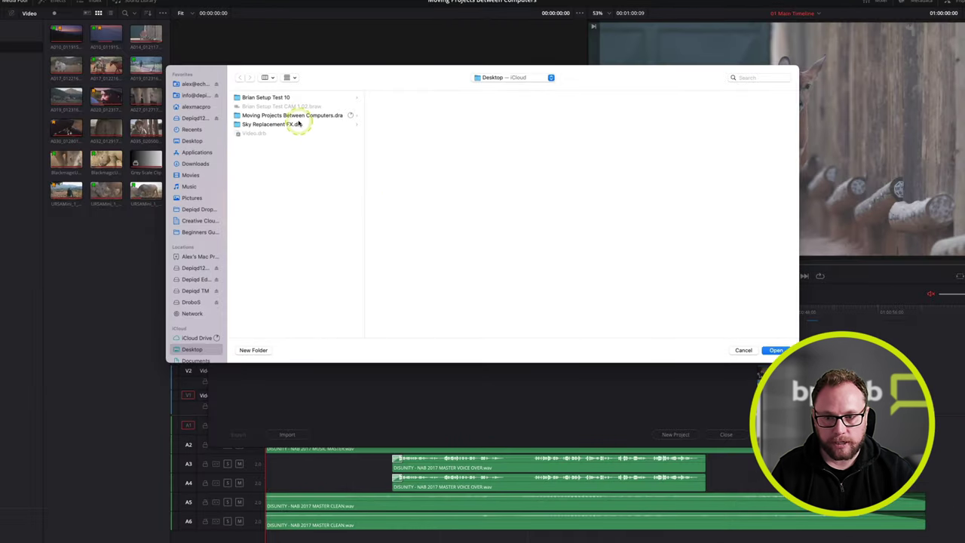
{"action": "left_click", "coordinate": [296, 117]}
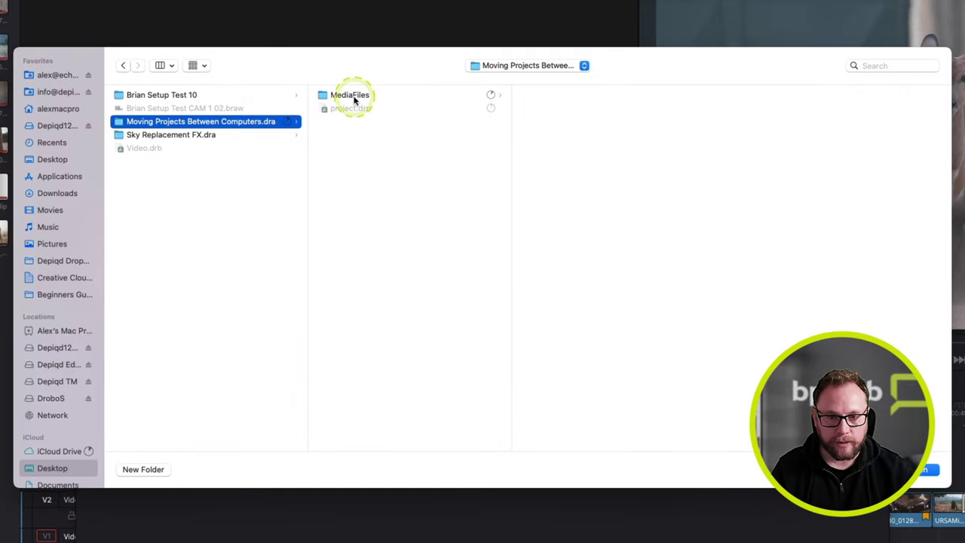
{"action": "left_click", "coordinate": [351, 96]}
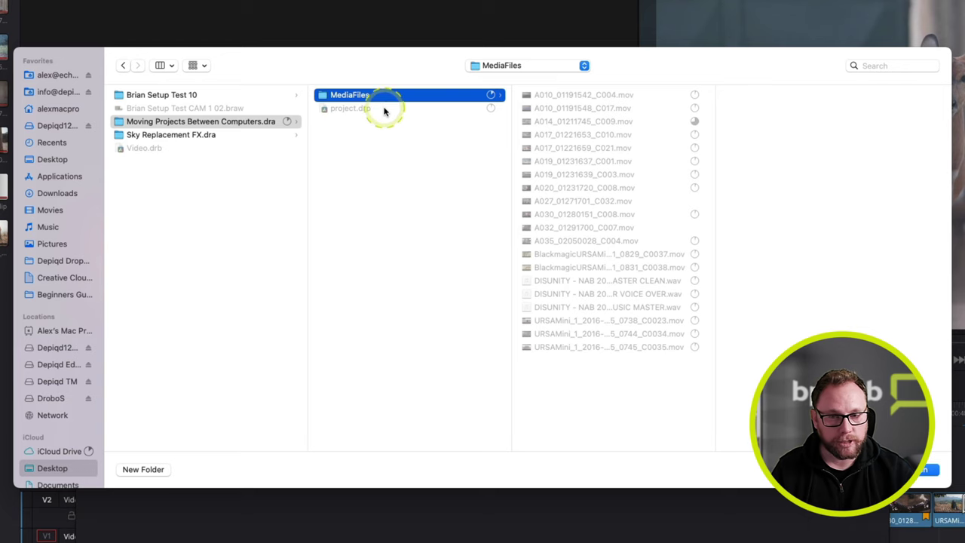
{"action": "left_click", "coordinate": [256, 123]}
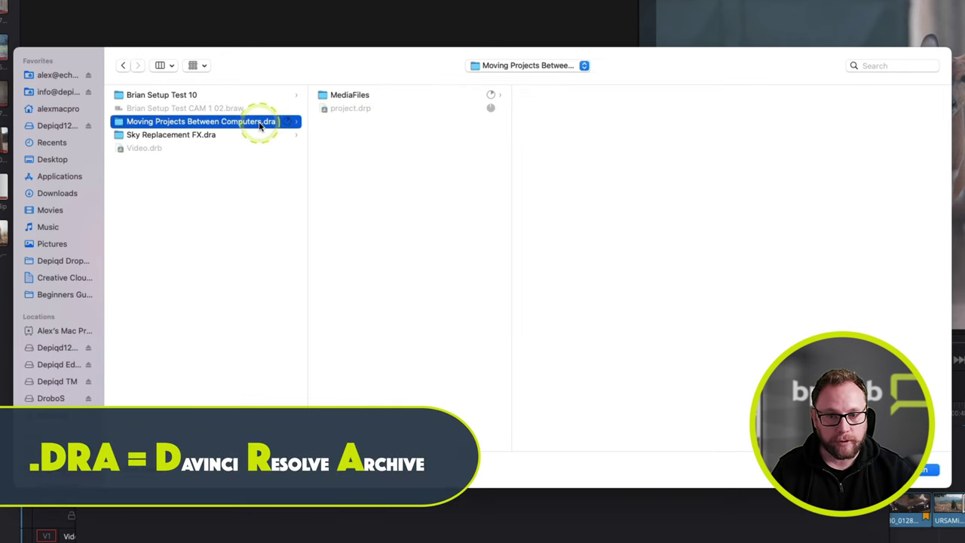
Restore the selected archive under the project name Copy of Moving Projects Between Computers.
{"action": "left_click", "coordinate": [926, 469]}
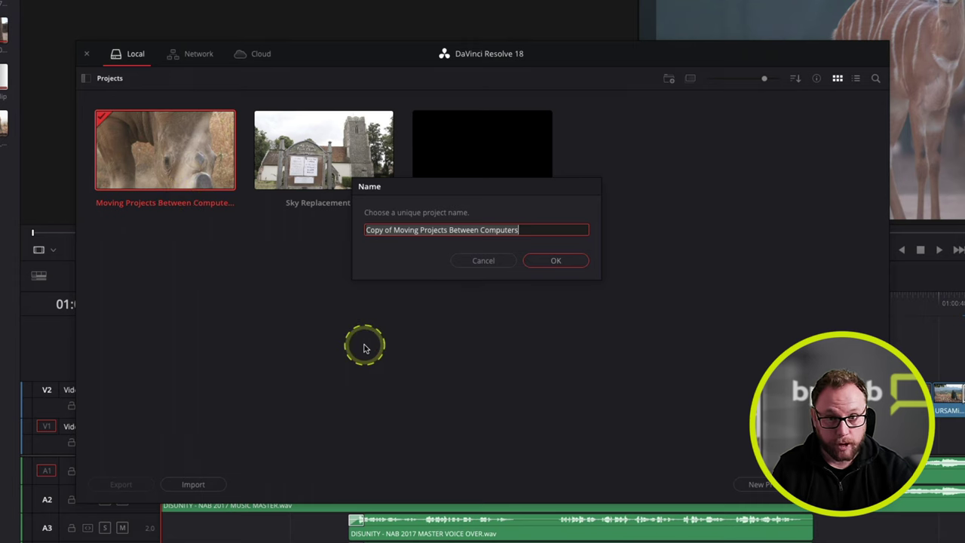
{"action": "left_click", "coordinate": [143, 164]}
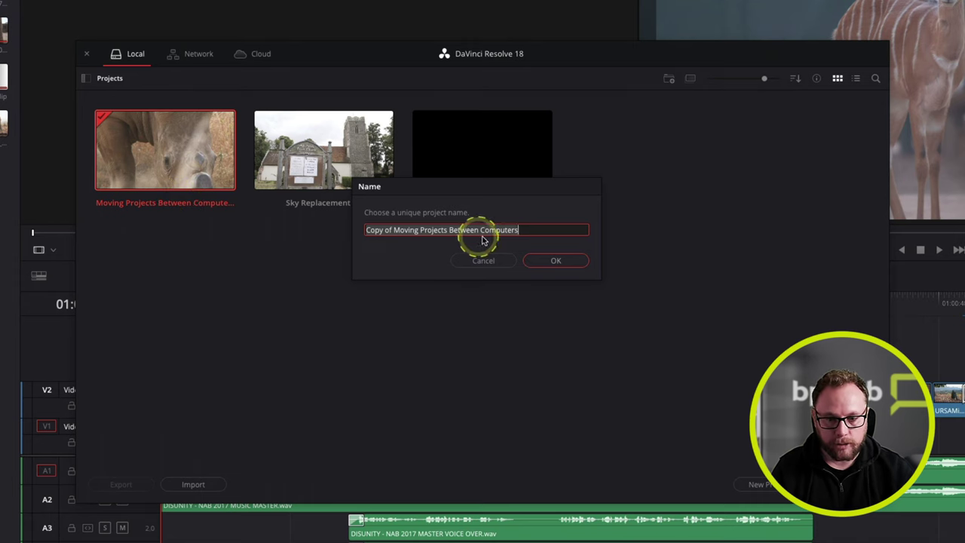
{"action": "left_click", "coordinate": [558, 260]}
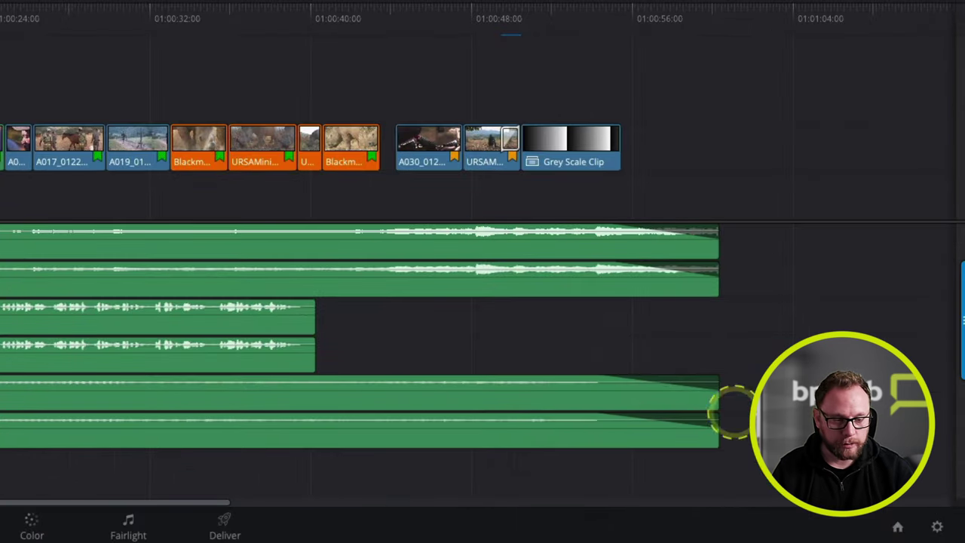
Reopen the Project Manager and look through the local, network and cloud project library options.
{"action": "left_click", "coordinate": [933, 534]}
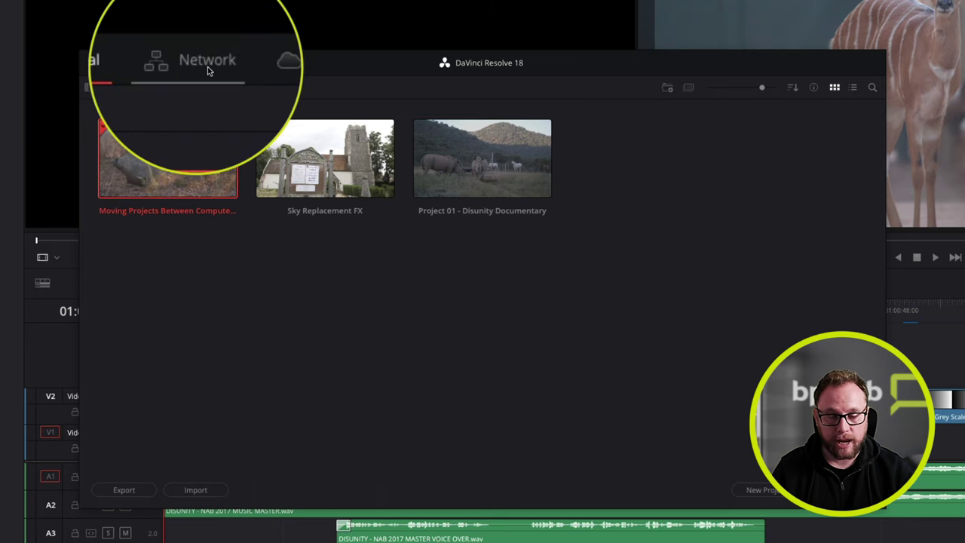
{"action": "left_click", "coordinate": [136, 72]}
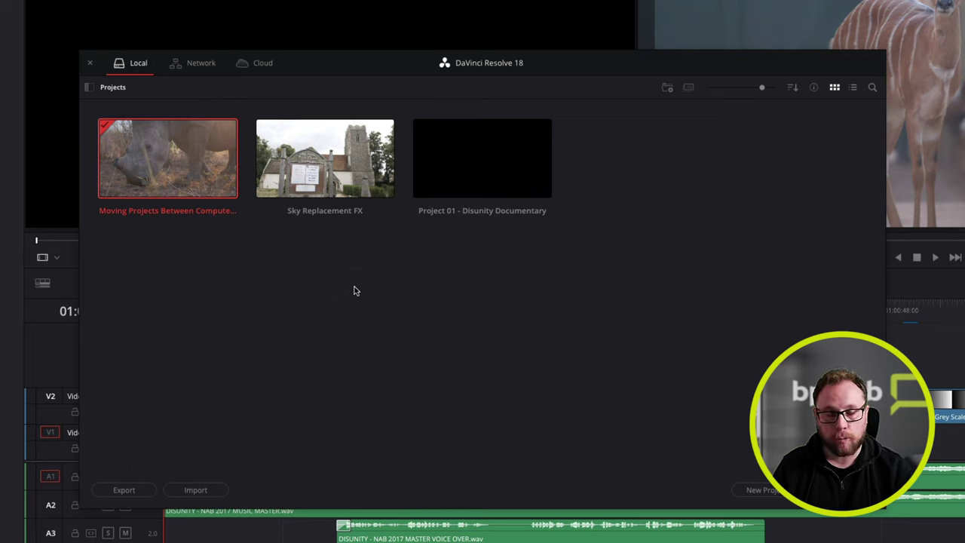
{"action": "left_click", "coordinate": [294, 138]}
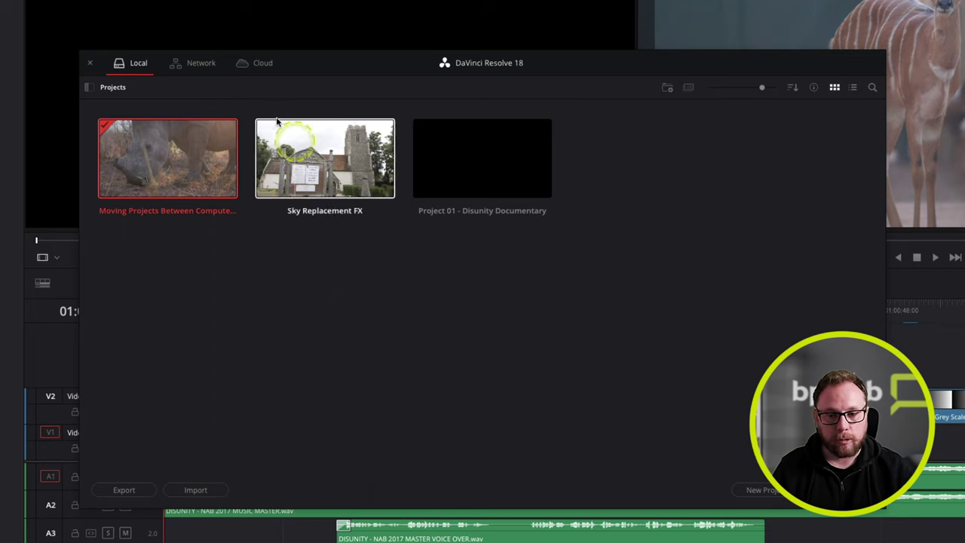
{"action": "left_click", "coordinate": [261, 67]}
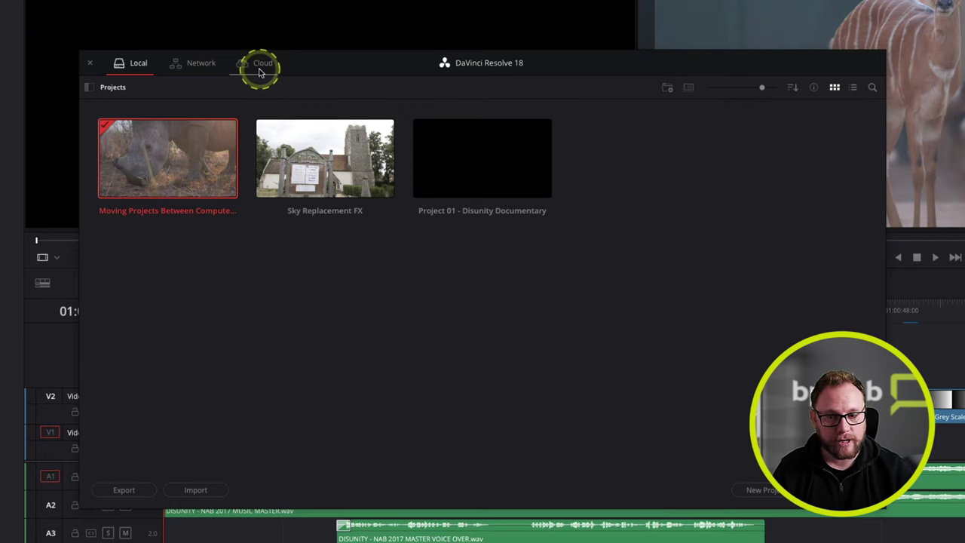
{"action": "left_click", "coordinate": [249, 67]}
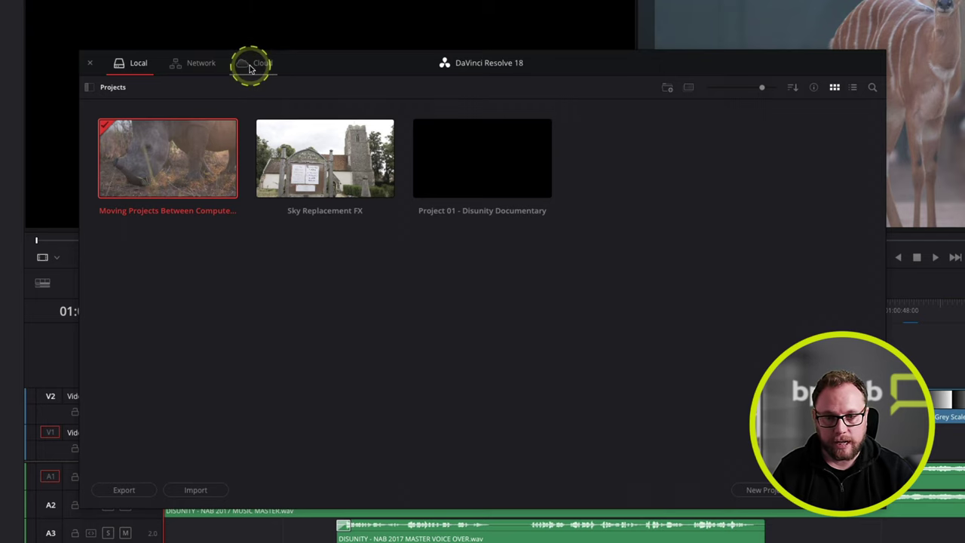
{"action": "left_click", "coordinate": [358, 62]}
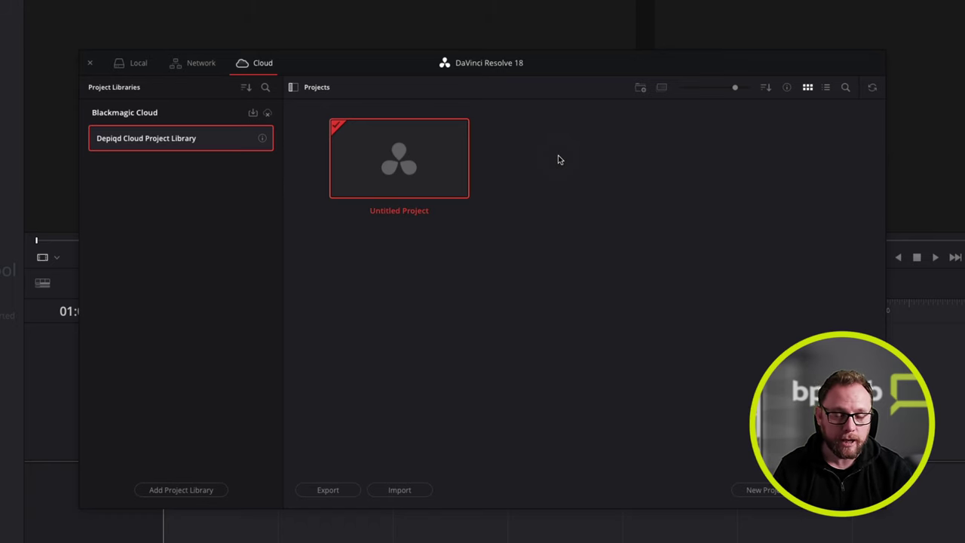
{"action": "left_click", "coordinate": [533, 157]}
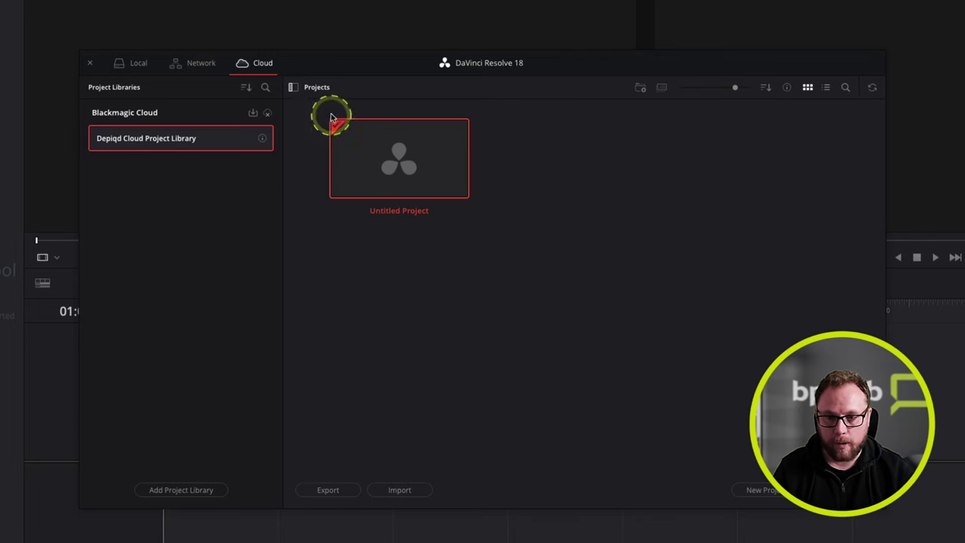
Copy Moving Projects Between Computers from the local 2022_training library to the Home folder of the Depiqd Cloud Project Library, and view that library.
{"action": "left_click", "coordinate": [139, 66]}
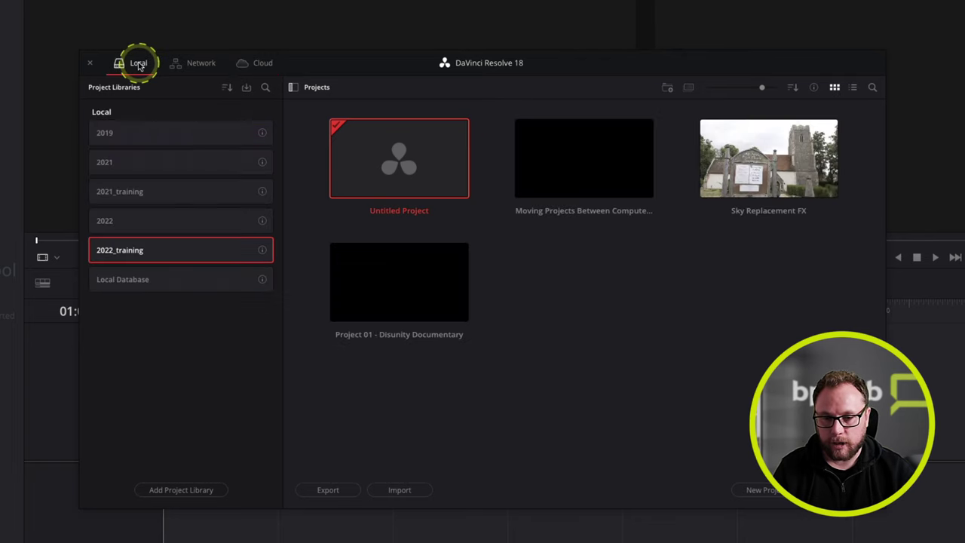
{"action": "left_click", "coordinate": [625, 284]}
{"action": "left_click", "coordinate": [599, 165]}
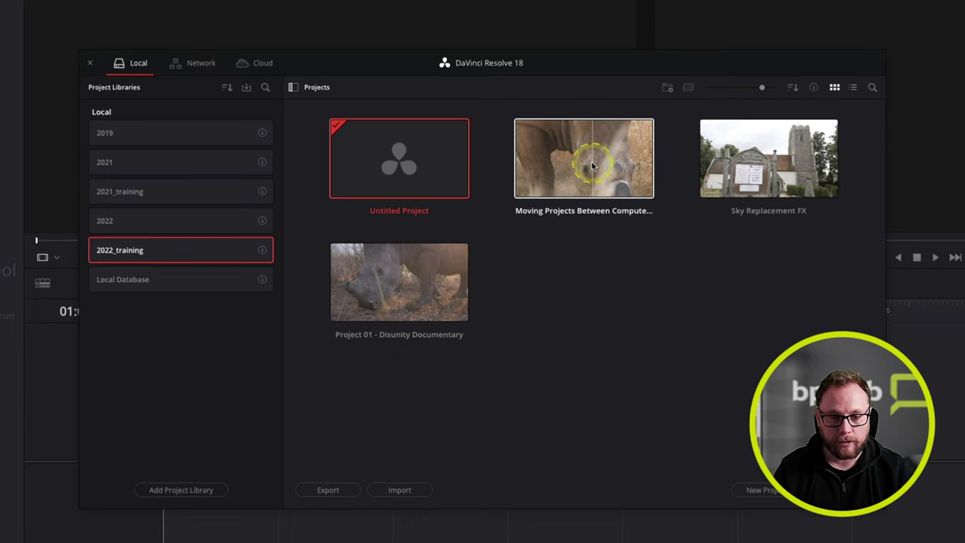
{"action": "left_click", "coordinate": [688, 89]}
{"action": "left_click", "coordinate": [547, 211]}
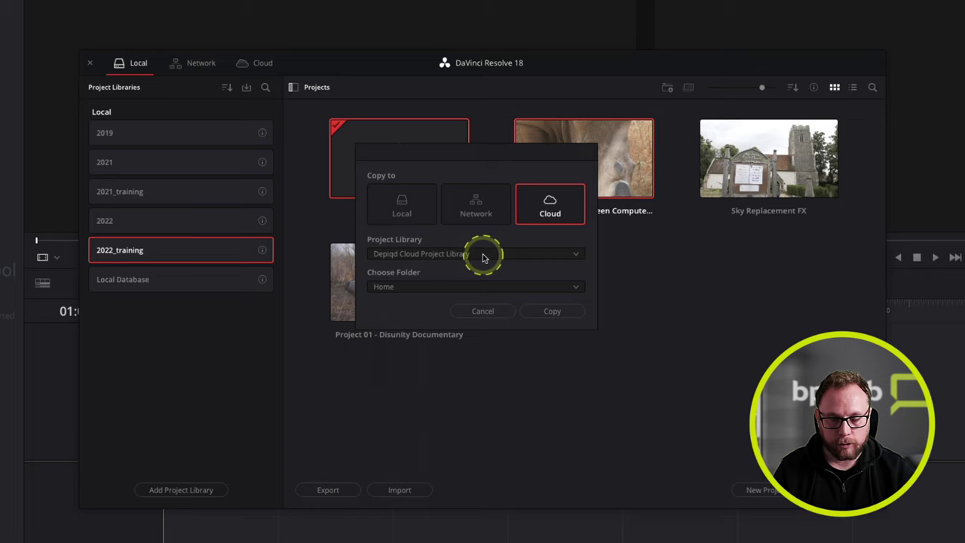
{"action": "left_click", "coordinate": [551, 312]}
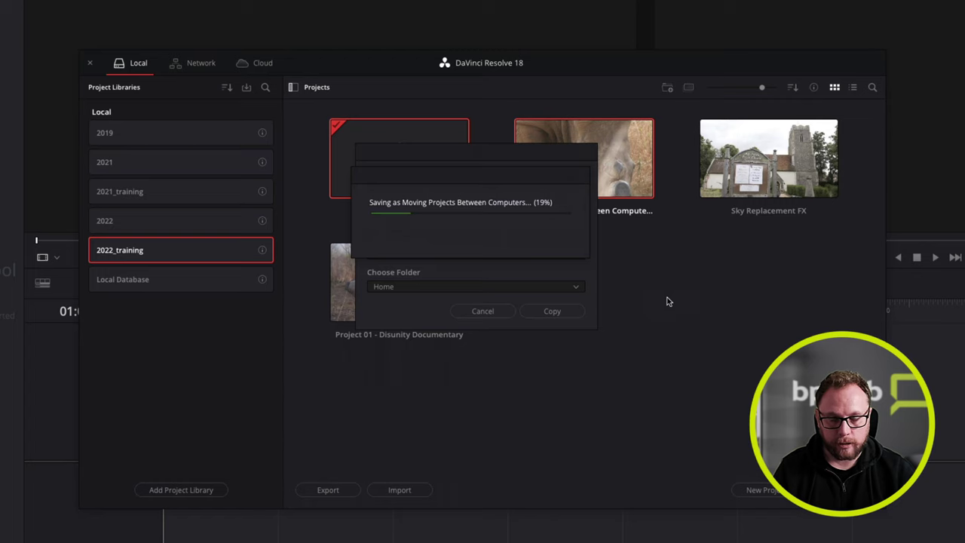
{"action": "left_click", "coordinate": [736, 238]}
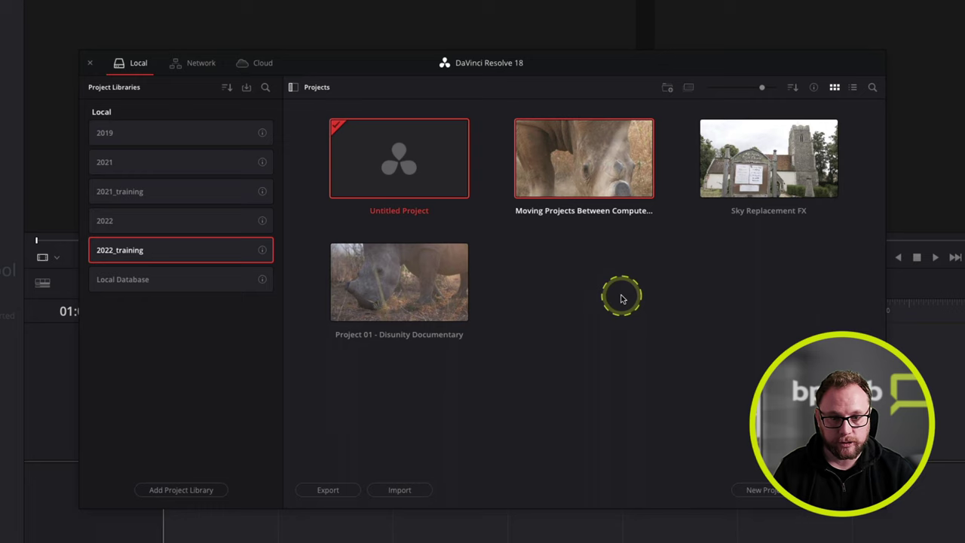
{"action": "left_click", "coordinate": [255, 66]}
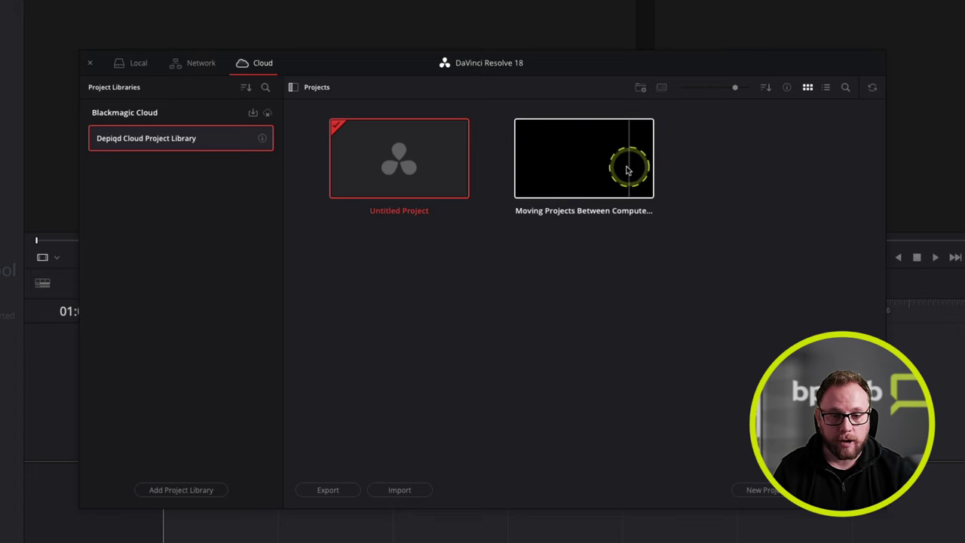
{"action": "left_click", "coordinate": [496, 254]}
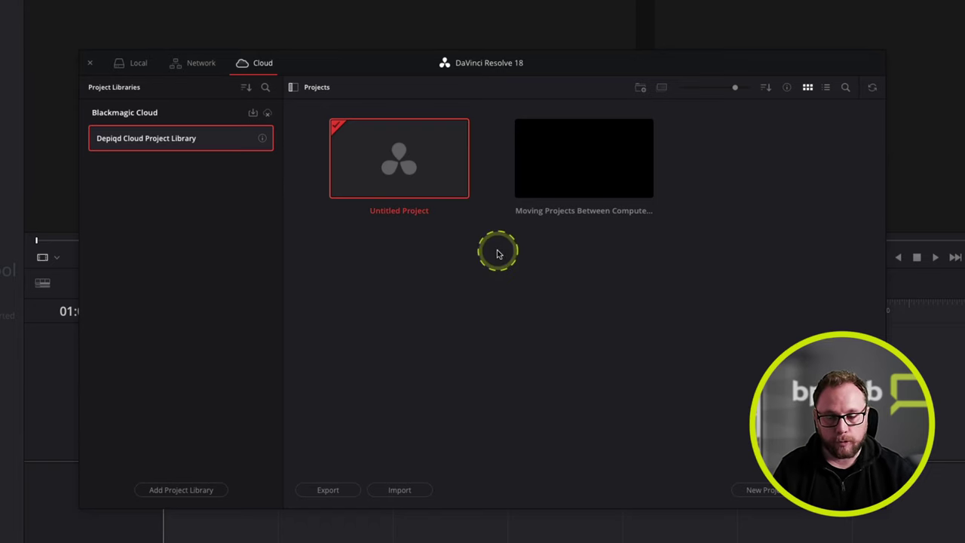